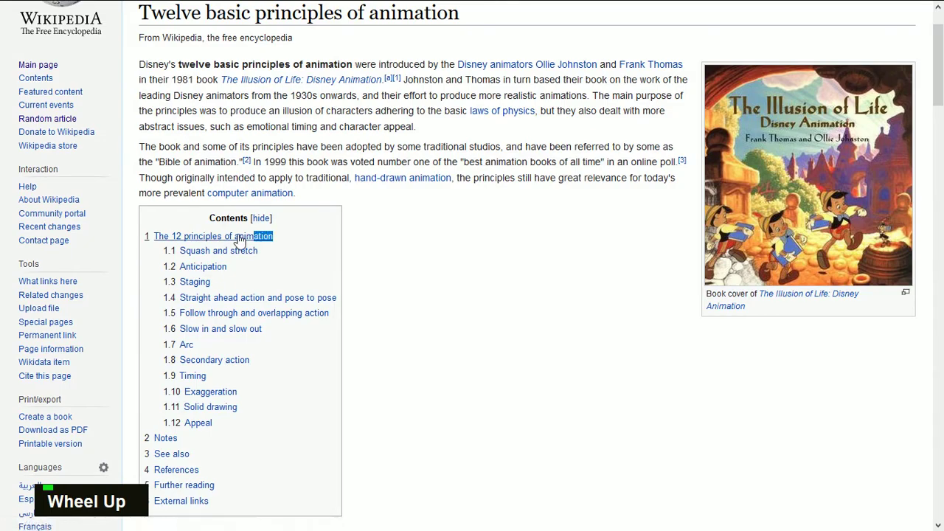
Step: Look over the contents list of the Twelve basic principles of animation article and find its Squash and stretch section
{"action": "scroll", "coordinate": [258, 266], "scroll_direction": "down", "scroll_amount": 3}
{"action": "scroll", "coordinate": [254, 298], "scroll_direction": "up", "scroll_amount": 3}
{"action": "scroll", "coordinate": [254, 298], "scroll_direction": "down", "scroll_amount": 3}
{"action": "scroll", "coordinate": [255, 298], "scroll_direction": "up", "scroll_amount": 4}
{"action": "scroll", "coordinate": [294, 269], "scroll_direction": "down", "scroll_amount": 4}
{"action": "scroll", "coordinate": [340, 262], "scroll_direction": "up", "scroll_amount": 3}
{"action": "scroll", "coordinate": [346, 272], "scroll_direction": "down", "scroll_amount": 2}
{"action": "scroll", "coordinate": [145, 370], "scroll_direction": "up", "scroll_amount": 1}
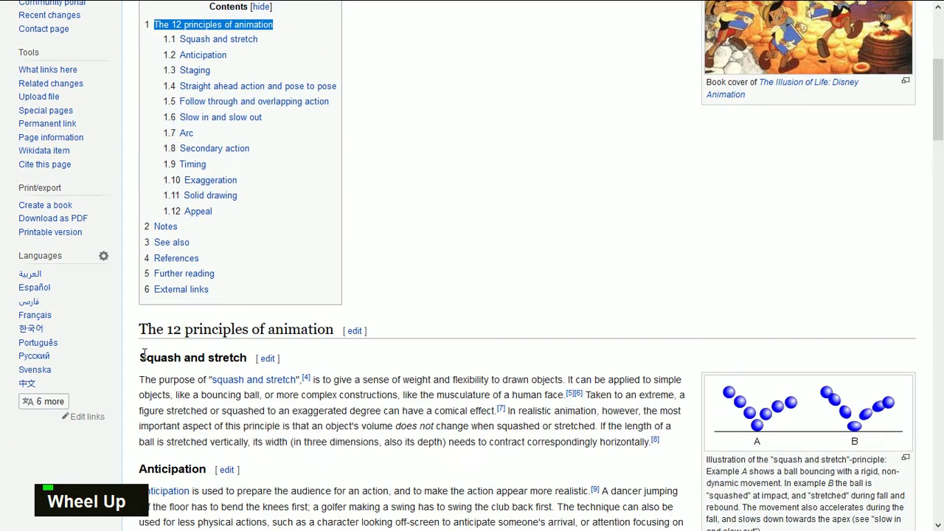
{"action": "left_click_drag", "start_coordinate": [141, 357], "coordinate": [242, 356]}
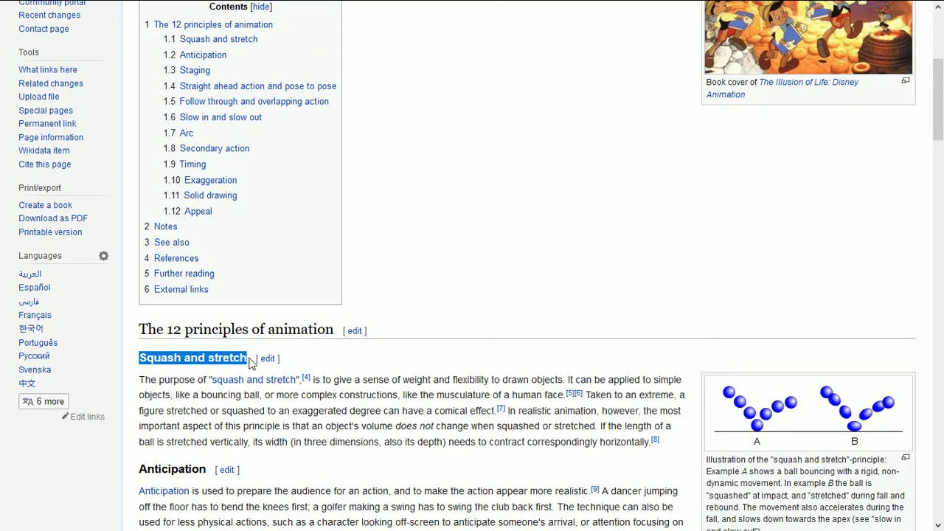
{"action": "left_click", "coordinate": [417, 354]}
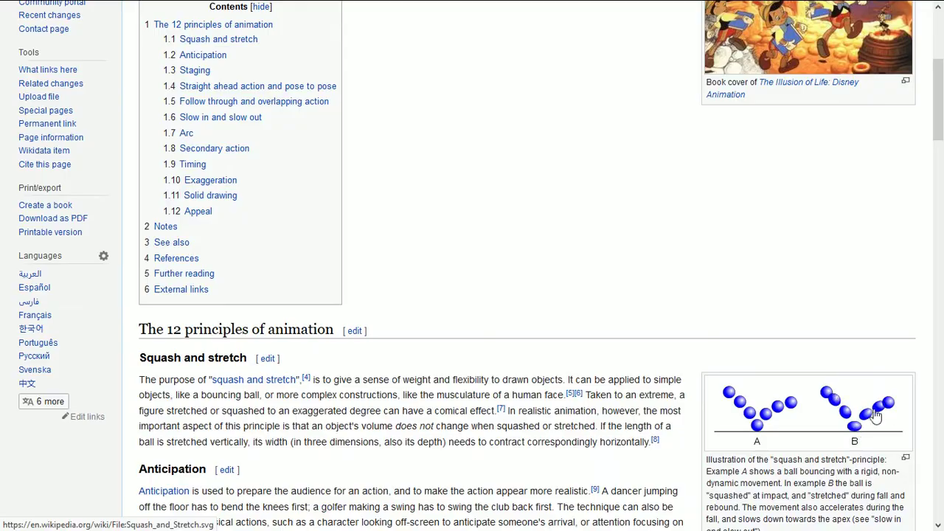
Step: Switch to the IdeaRocket article and examine the Squash and Stretch section's bouncing-ball diagram and Eastlink example
{"action": "scroll", "coordinate": [359, 252], "scroll_direction": "down", "scroll_amount": 3}
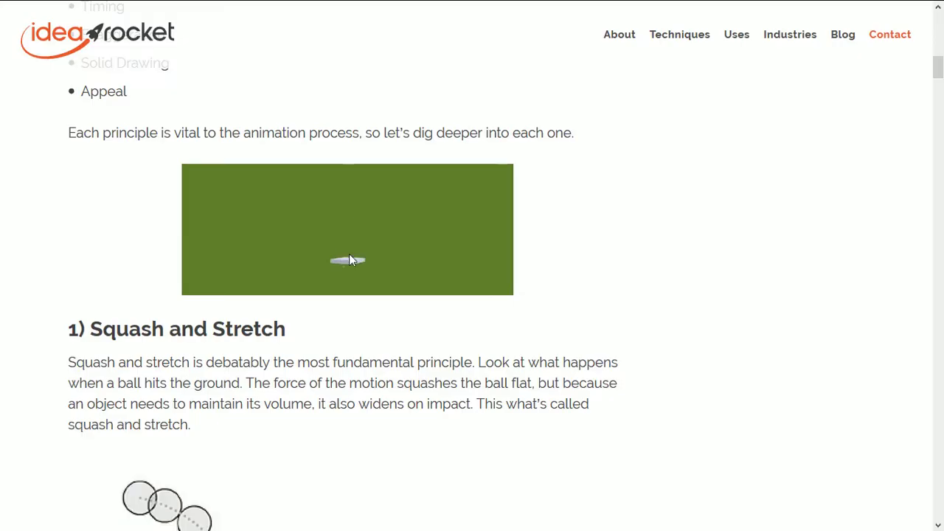
{"action": "scroll", "coordinate": [349, 253], "scroll_direction": "up", "scroll_amount": 1}
{"action": "scroll", "coordinate": [352, 273], "scroll_direction": "down", "scroll_amount": 4}
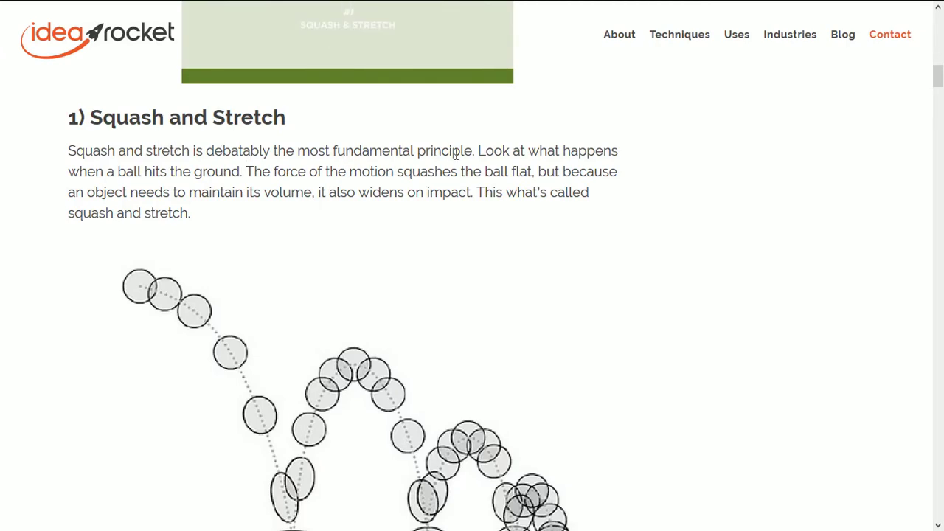
{"action": "scroll", "coordinate": [313, 243], "scroll_direction": "down", "scroll_amount": 5}
{"action": "scroll", "coordinate": [314, 251], "scroll_direction": "up", "scroll_amount": 3}
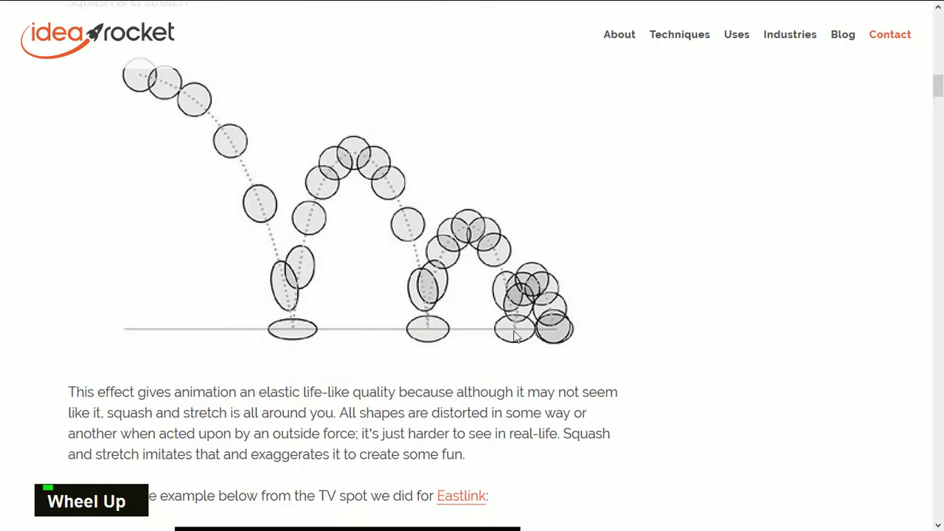
{"action": "scroll", "coordinate": [286, 315], "scroll_direction": "up", "scroll_amount": 3}
{"action": "scroll", "coordinate": [286, 315], "scroll_direction": "down", "scroll_amount": 3}
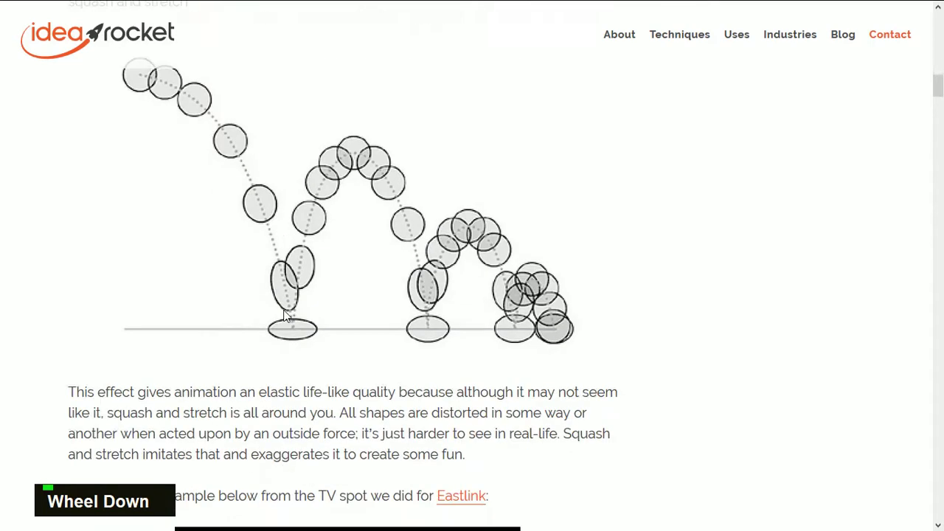
{"action": "scroll", "coordinate": [139, 145], "scroll_direction": "up", "scroll_amount": 1}
{"action": "scroll", "coordinate": [317, 339], "scroll_direction": "down", "scroll_amount": 2}
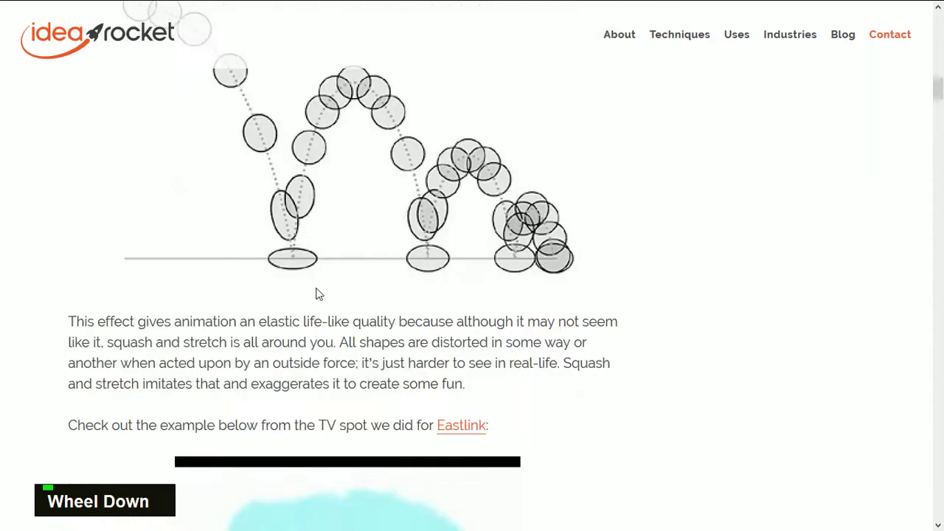
{"action": "scroll", "coordinate": [342, 304], "scroll_direction": "down", "scroll_amount": 2}
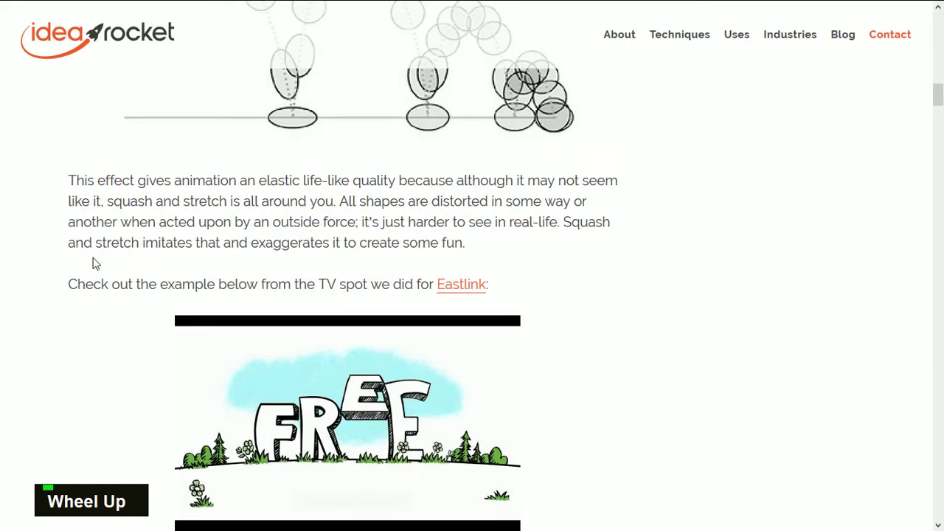
{"action": "scroll", "coordinate": [78, 213], "scroll_direction": "up", "scroll_amount": 2}
{"action": "scroll", "coordinate": [129, 276], "scroll_direction": "down", "scroll_amount": 7}
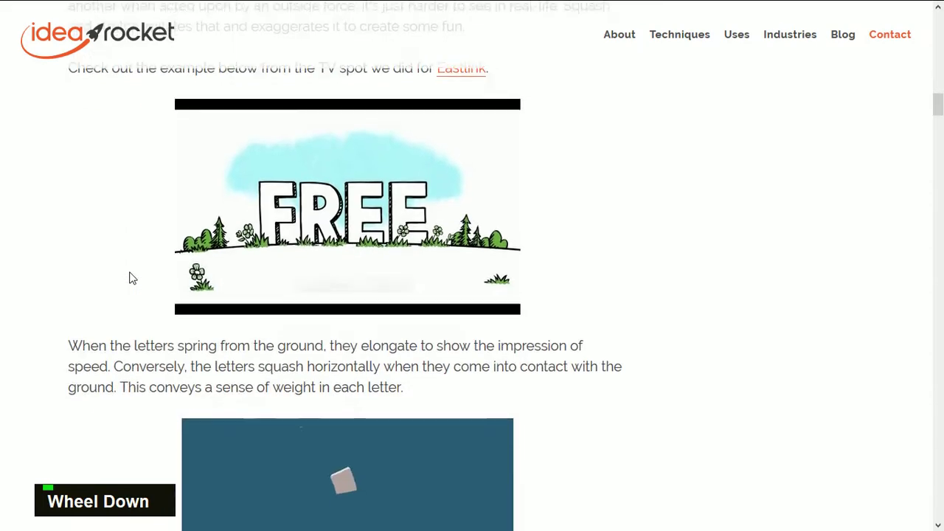
Step: Return to the animated #1 Squash & Stretch illustration above the section heading and examine it
{"action": "scroll", "coordinate": [148, 287], "scroll_direction": "up", "scroll_amount": 2}
{"action": "scroll", "coordinate": [295, 324], "scroll_direction": "up", "scroll_amount": 10}
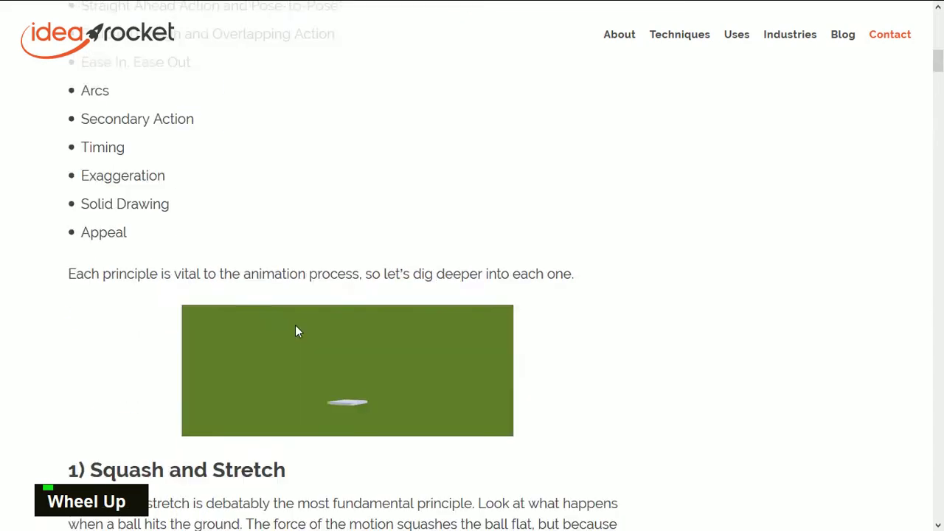
{"action": "scroll", "coordinate": [297, 329], "scroll_direction": "down", "scroll_amount": 4}
{"action": "scroll", "coordinate": [228, 317], "scroll_direction": "up", "scroll_amount": 4}
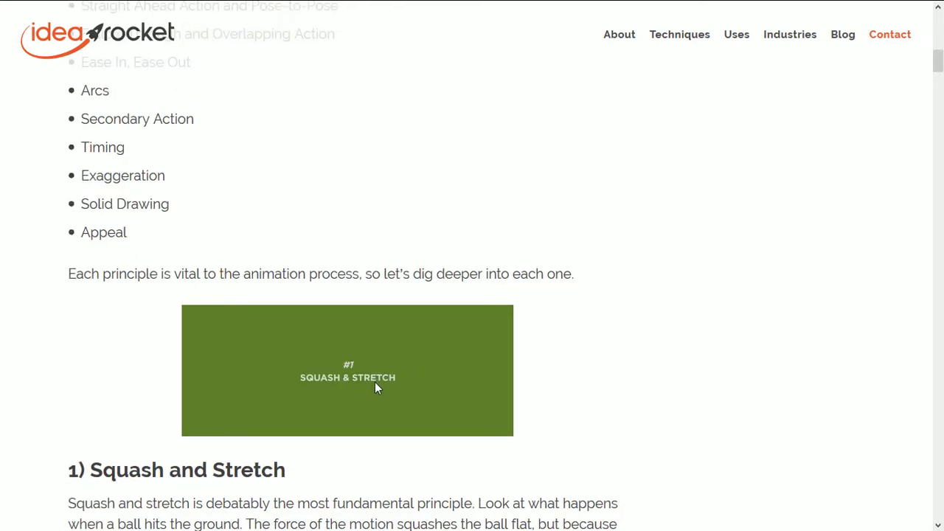
{"action": "scroll", "coordinate": [317, 306], "scroll_direction": "up", "scroll_amount": 6}
{"action": "scroll", "coordinate": [316, 306], "scroll_direction": "down", "scroll_amount": 6}
{"action": "scroll", "coordinate": [315, 305], "scroll_direction": "up", "scroll_amount": 6}
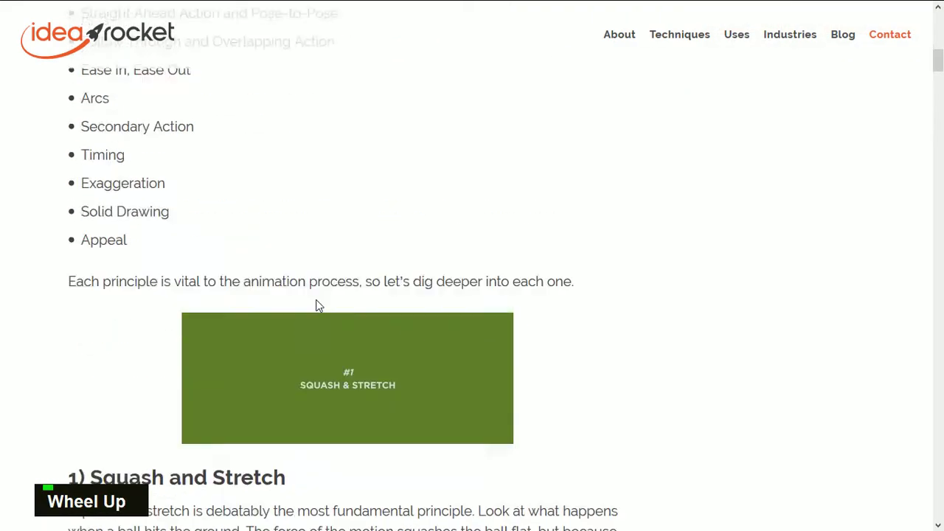
{"action": "scroll", "coordinate": [316, 305], "scroll_direction": "down", "scroll_amount": 5}
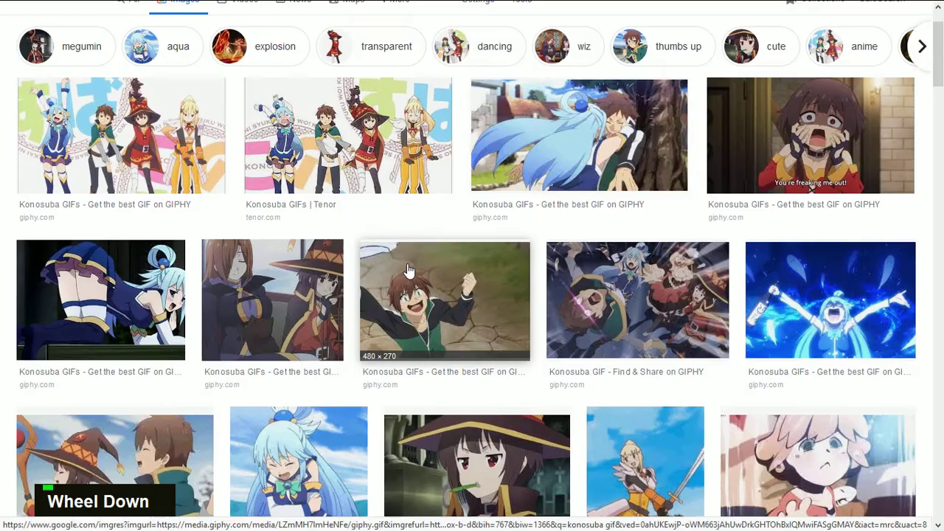
Step: Switch to the Konosuba GIF results in Google Images and preview character animations from them
{"action": "scroll", "coordinate": [408, 270], "scroll_direction": "down", "scroll_amount": 2}
{"action": "scroll", "coordinate": [407, 271], "scroll_direction": "down", "scroll_amount": 5}
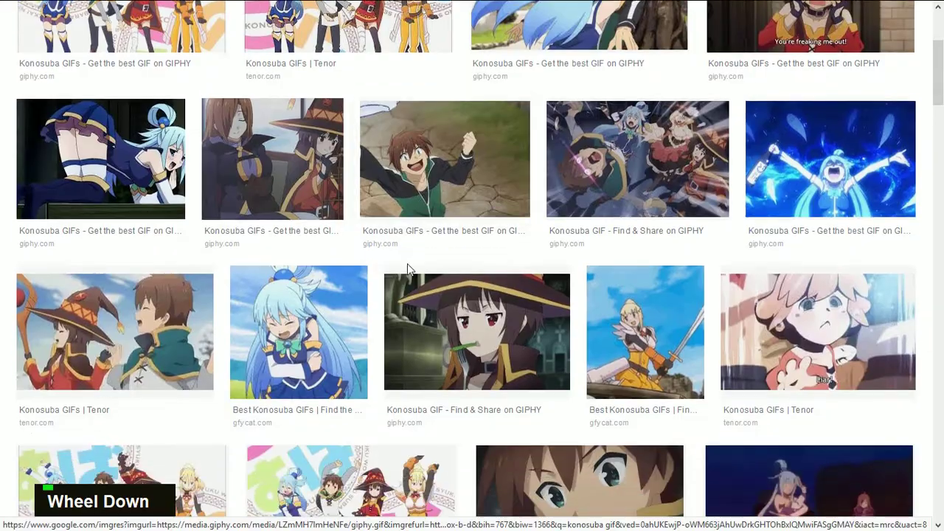
{"action": "left_click", "coordinate": [290, 295]}
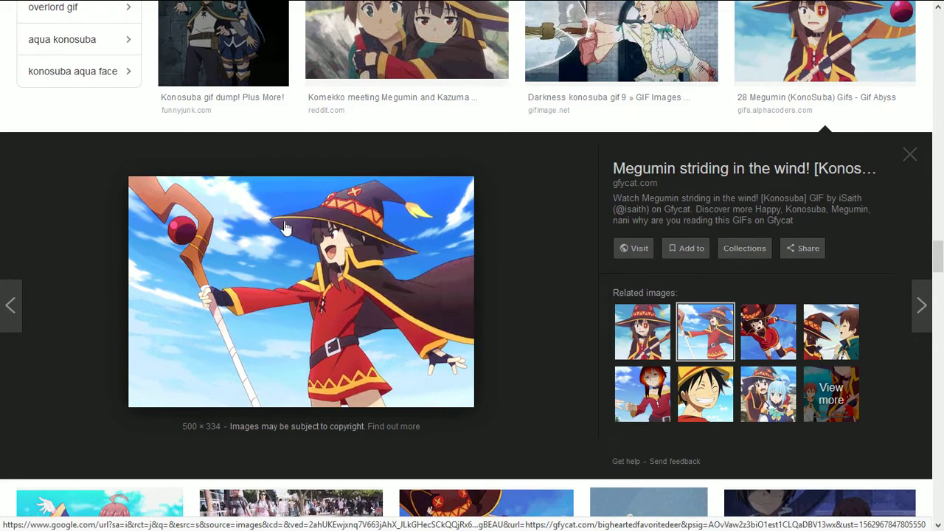
{"action": "scroll", "coordinate": [302, 225], "scroll_direction": "down", "scroll_amount": 1}
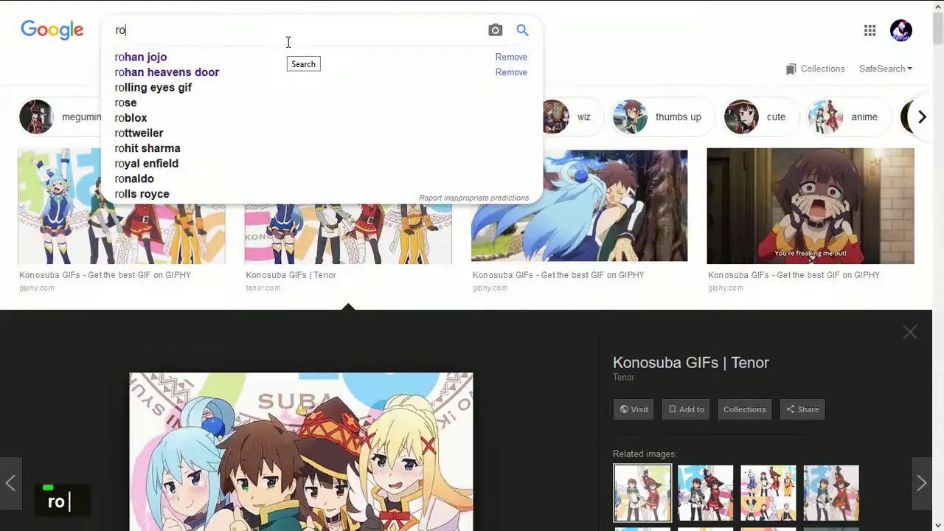
Step: Search Google Images for "rocks" and look through the results for examples of rigid objects
{"action": "type", "text": "cs"}
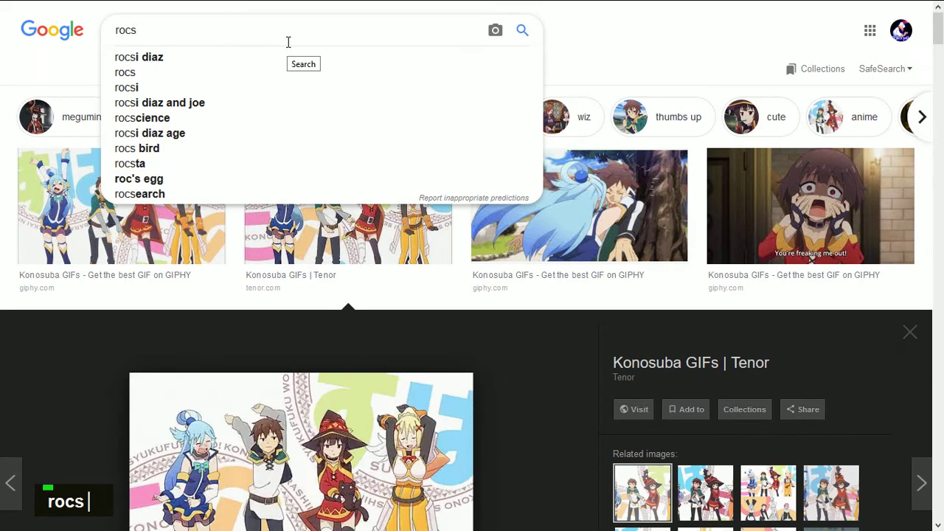
{"action": "key", "text": "BackSpace"}
{"action": "key", "text": "BackSpace"}
{"action": "type", "text": "k"}
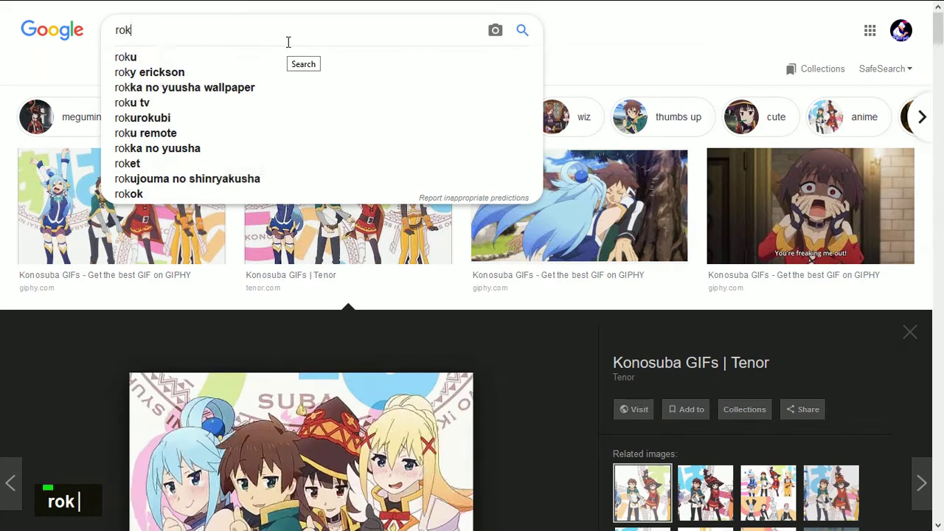
{"action": "key", "text": "BackSpace"}
{"action": "type", "text": "cks"}
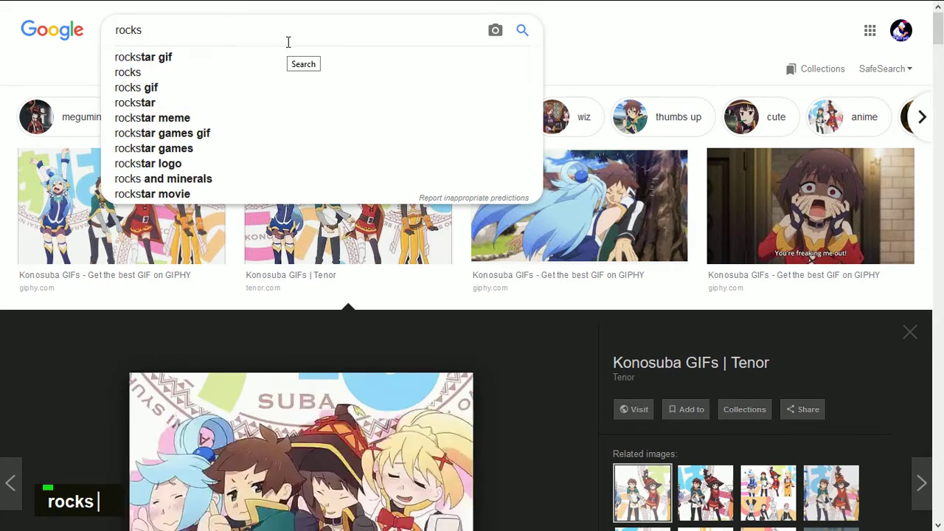
{"action": "key", "text": "Return"}
{"action": "scroll", "coordinate": [288, 42], "scroll_direction": "down", "scroll_amount": 7}
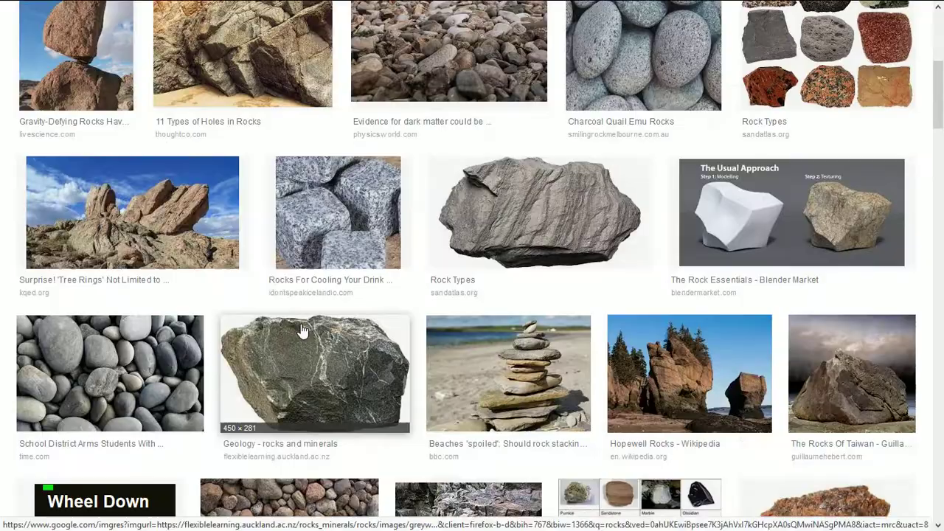
{"action": "scroll", "coordinate": [304, 133], "scroll_direction": "up", "scroll_amount": 7}
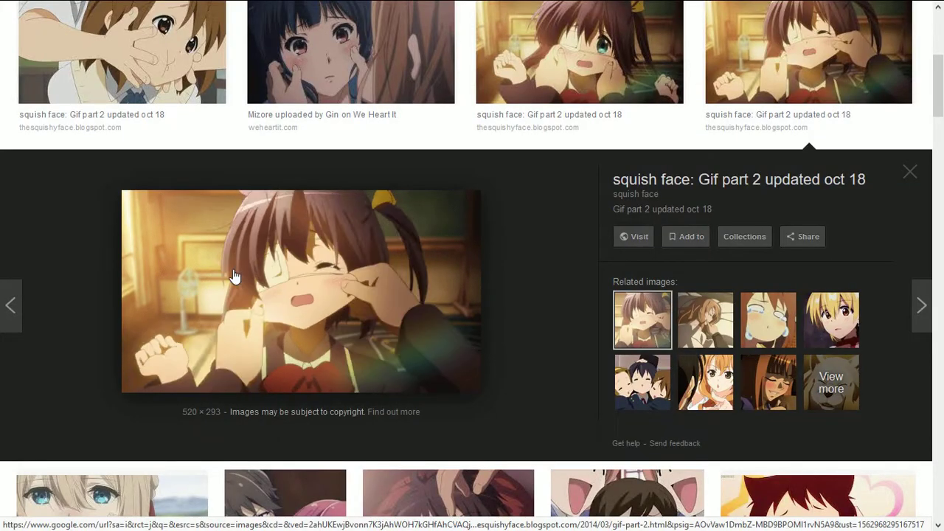
Step: Switch to the squishy face GIF results and look through the previews of squeezed and stretched cheeks
{"action": "scroll", "coordinate": [111, 223], "scroll_direction": "down", "scroll_amount": 1}
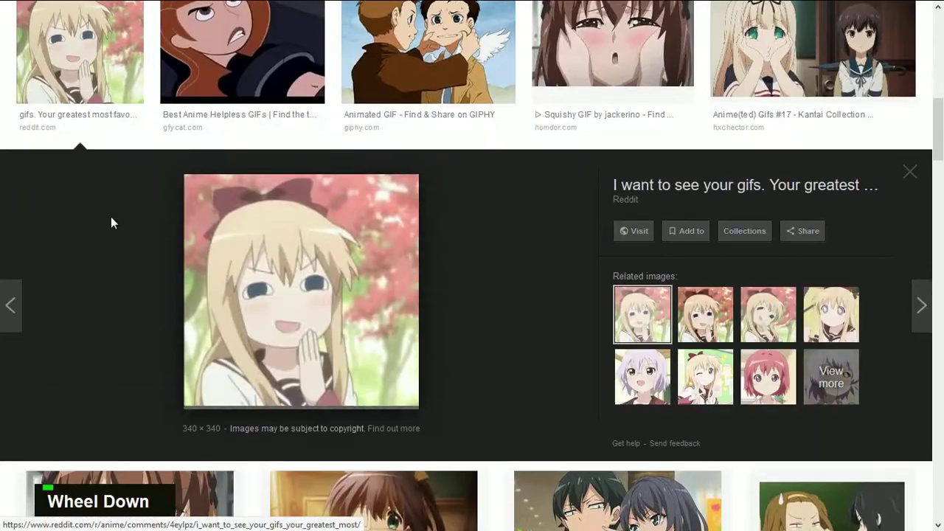
{"action": "scroll", "coordinate": [326, 317], "scroll_direction": "down", "scroll_amount": 6}
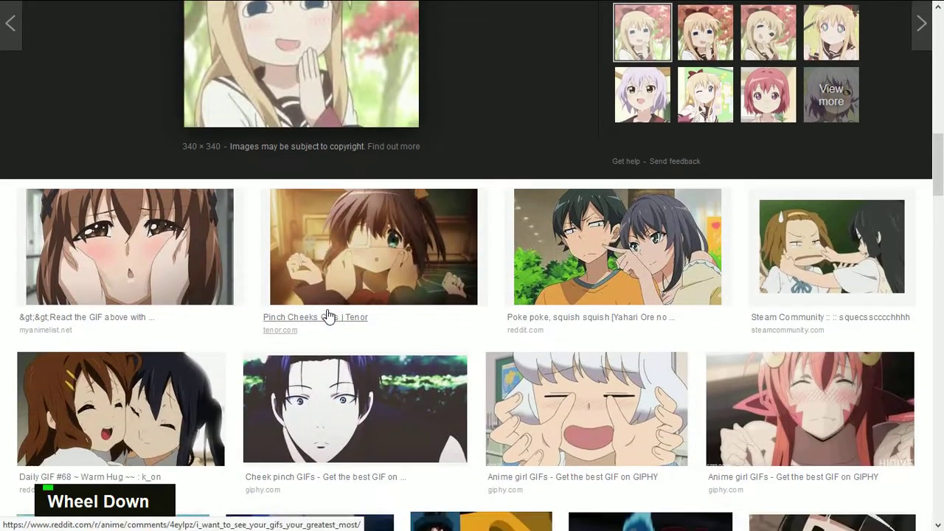
{"action": "scroll", "coordinate": [330, 250], "scroll_direction": "down", "scroll_amount": 5}
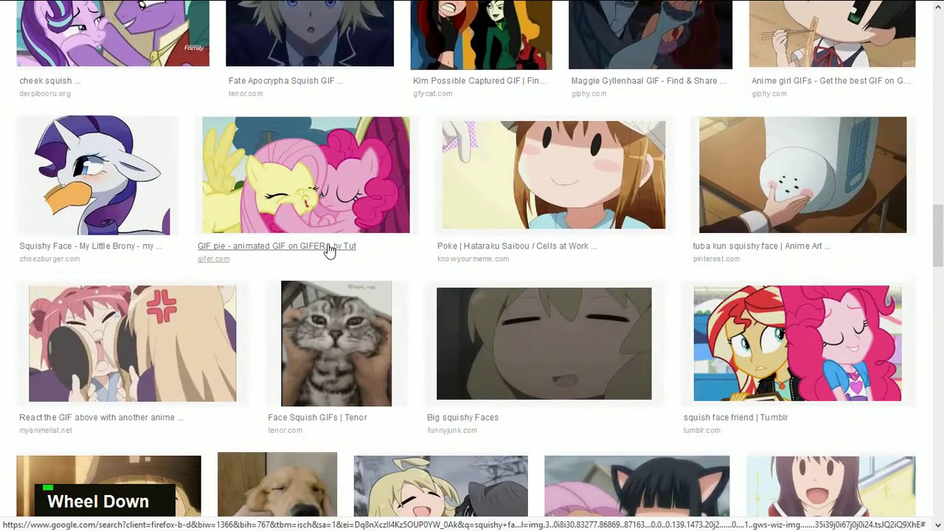
{"action": "scroll", "coordinate": [409, 391], "scroll_direction": "down", "scroll_amount": 5}
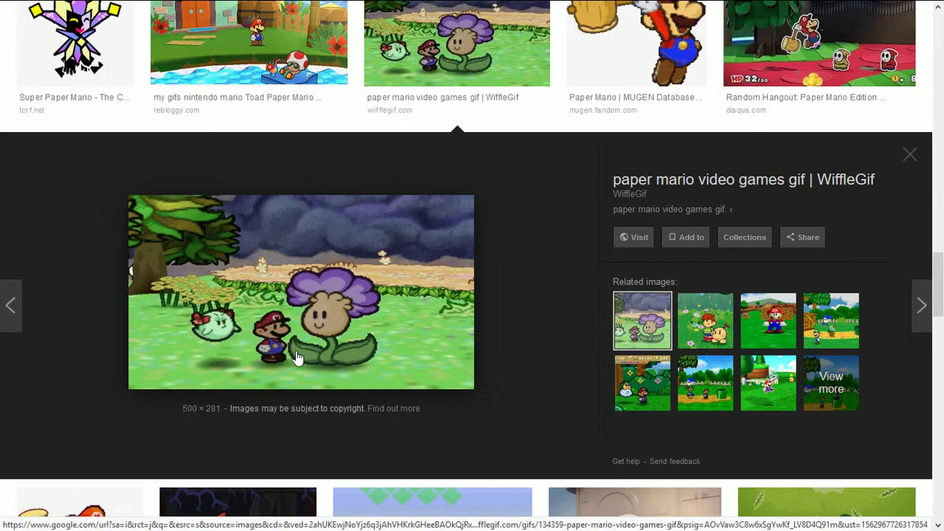
Step: Switch to the Paper Mario GIF results and examine the WiffleGif preview and the neighbouring animations
{"action": "scroll", "coordinate": [358, 356], "scroll_direction": "down", "scroll_amount": 4}
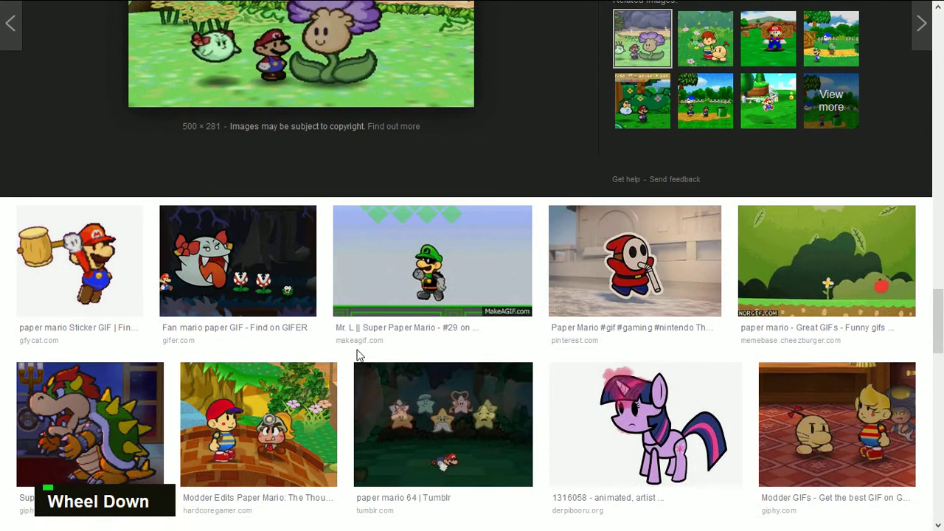
{"action": "scroll", "coordinate": [577, 333], "scroll_direction": "down", "scroll_amount": 2}
{"action": "scroll", "coordinate": [611, 295], "scroll_direction": "up", "scroll_amount": 6}
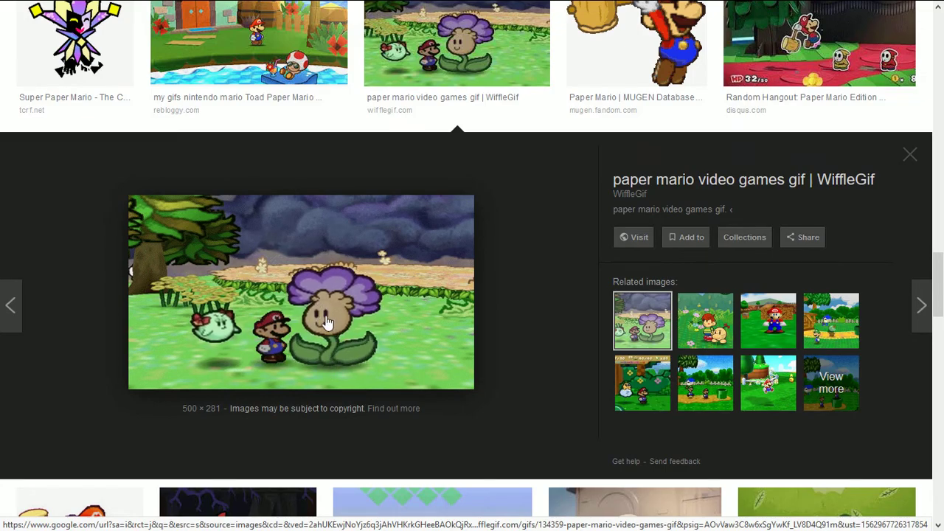
{"action": "scroll", "coordinate": [353, 339], "scroll_direction": "up", "scroll_amount": 8}
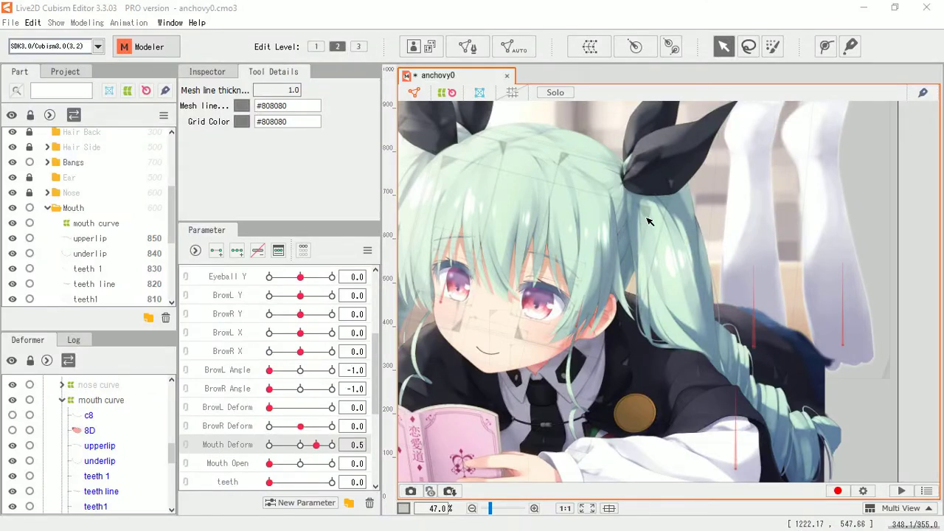
Step: Switch to Live2D Cubism Editor and hide the meshes and deformers over the anchovy0 model
{"action": "scroll", "coordinate": [649, 221], "scroll_direction": "up", "scroll_amount": 3}
{"action": "scroll", "coordinate": [652, 268], "scroll_direction": "down", "scroll_amount": 2}
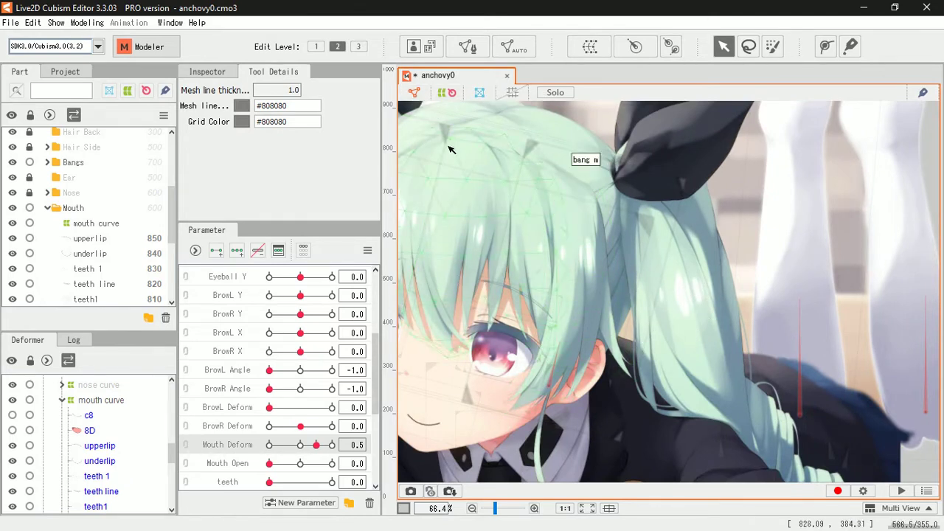
{"action": "left_click", "coordinate": [430, 92]}
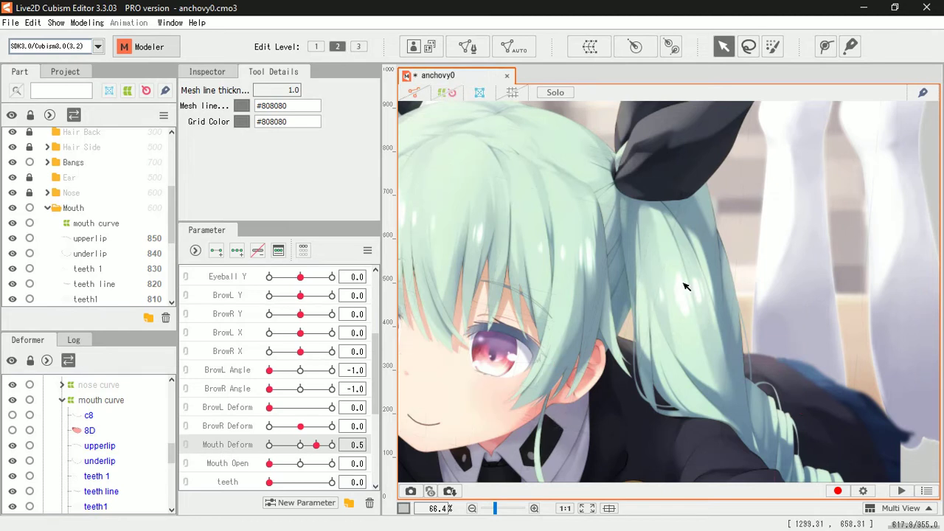
Step: Preview the head tilt by moving Angle Z to 30 and to -30, and reset it to 0
{"action": "scroll", "coordinate": [289, 368], "scroll_direction": "up", "scroll_amount": 3}
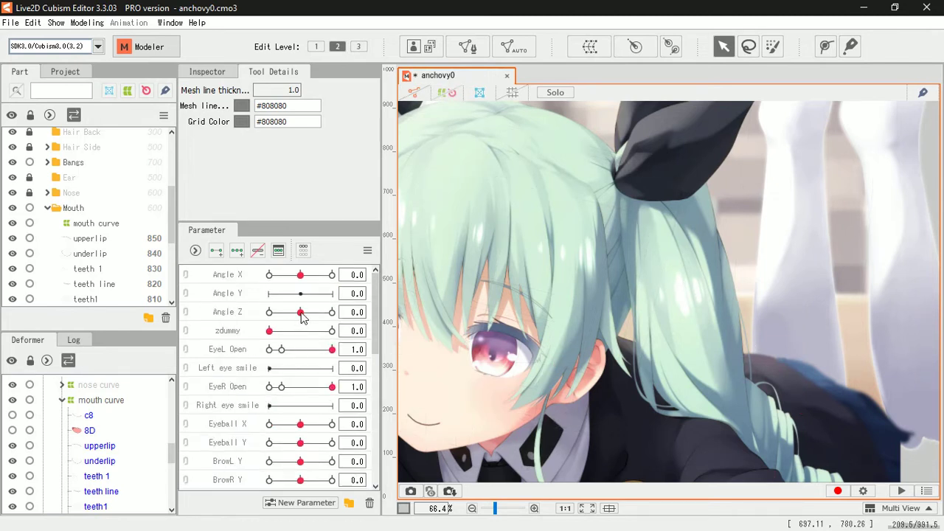
{"action": "left_click_drag", "start_coordinate": [301, 312], "coordinate": [336, 328]}
{"action": "left_click", "coordinate": [419, 310]}
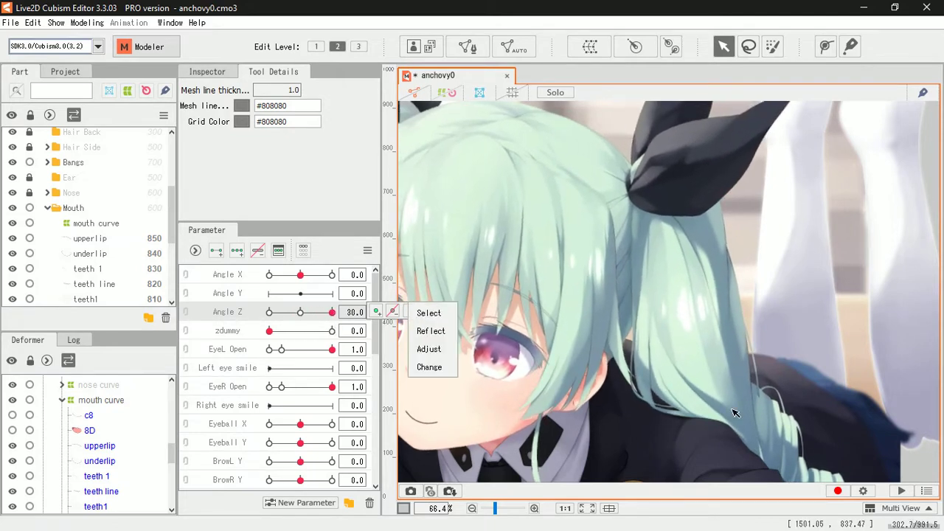
{"action": "left_click_drag", "start_coordinate": [299, 316], "coordinate": [251, 315]}
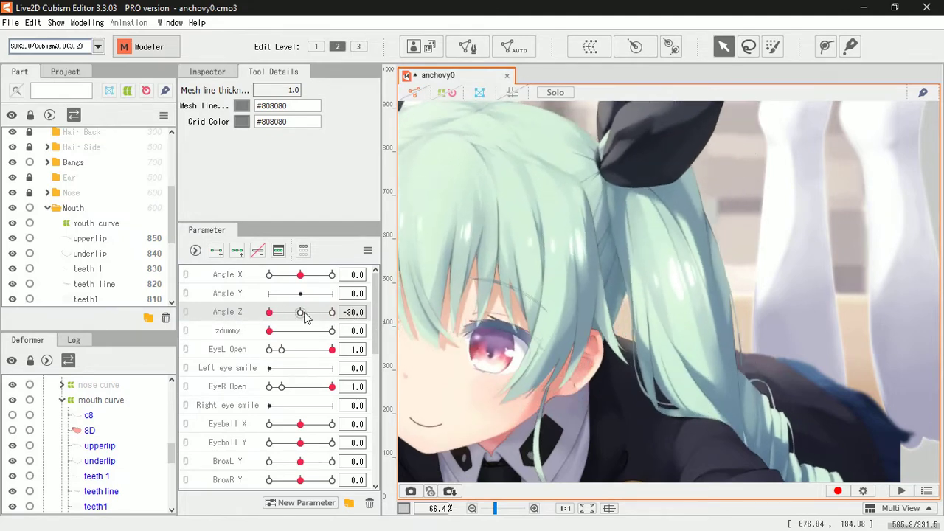
{"action": "left_click", "coordinate": [306, 316]}
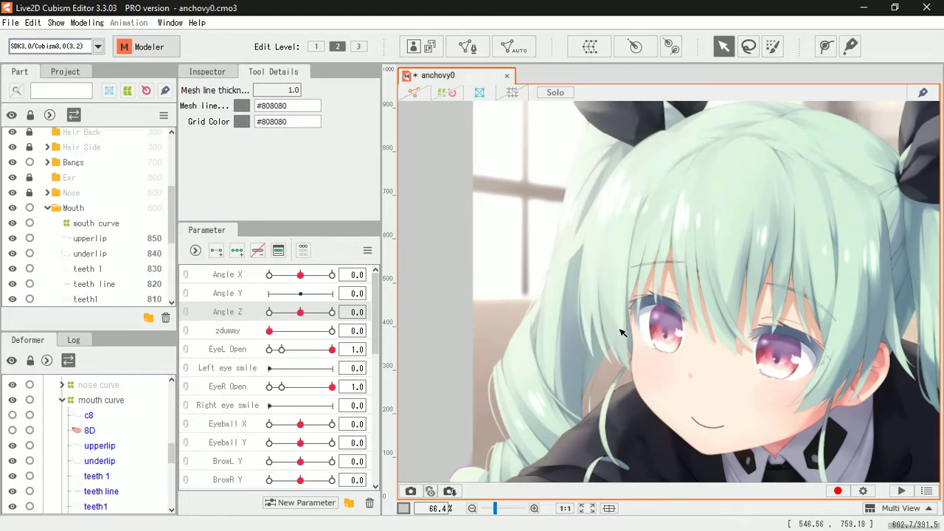
Step: Compare the head tilt at Angle Z -30 and 30 around the face, and reset Angle Z to 0
{"action": "left_click_drag", "start_coordinate": [608, 311], "coordinate": [577, 330]}
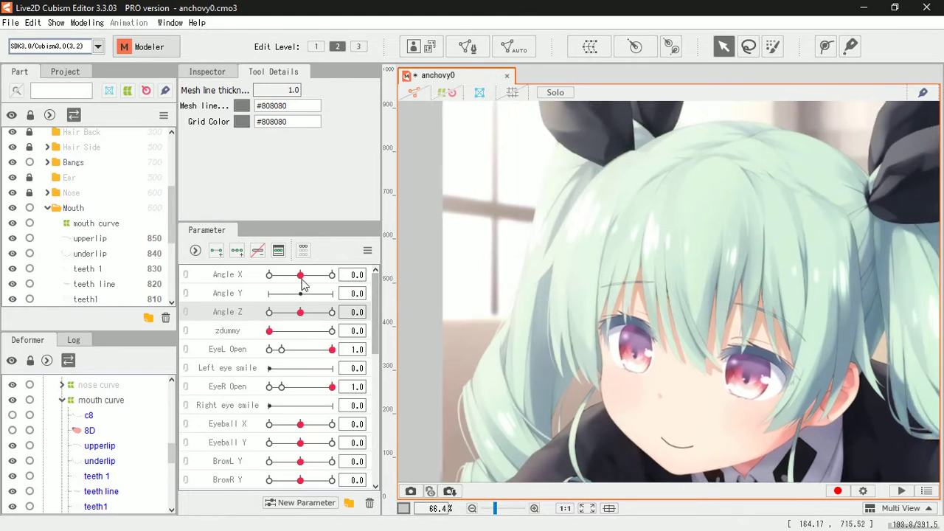
{"action": "left_click_drag", "start_coordinate": [306, 315], "coordinate": [258, 308]}
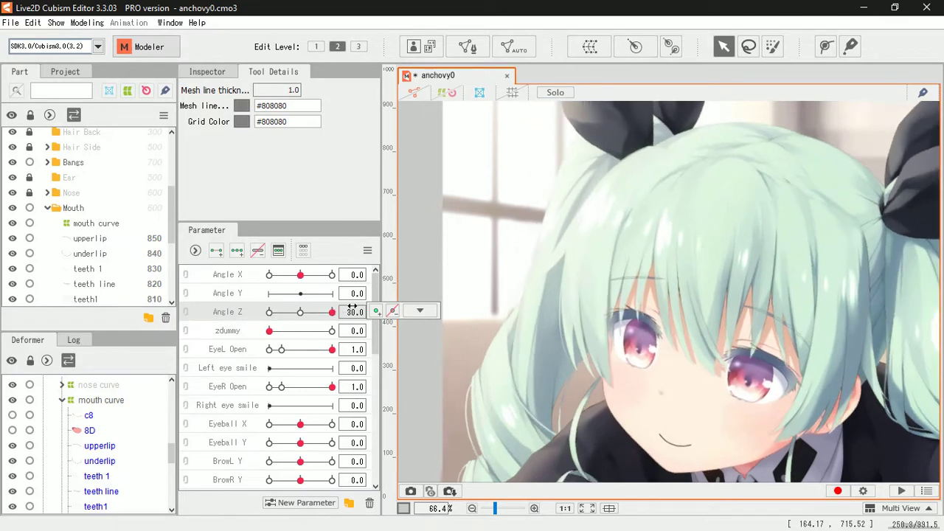
{"action": "left_click_drag", "start_coordinate": [270, 315], "coordinate": [335, 319]}
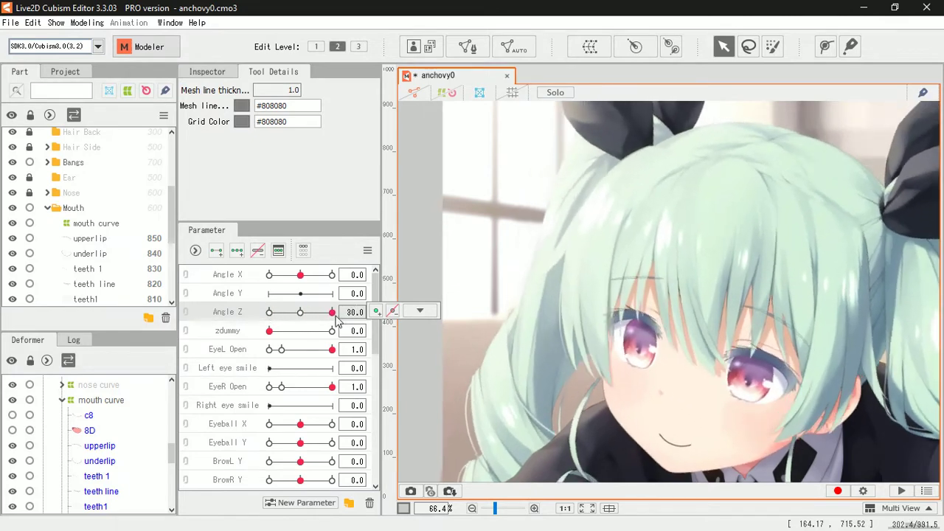
{"action": "left_click", "coordinate": [295, 314]}
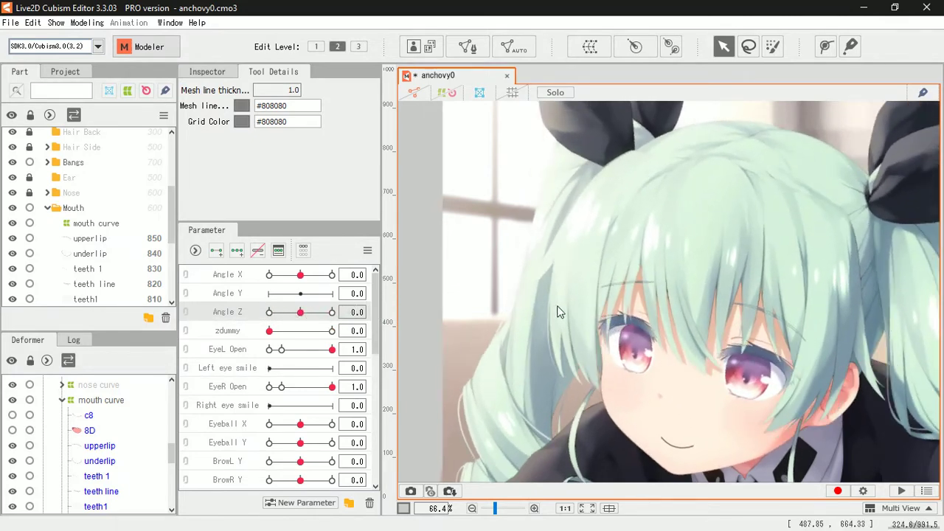
Step: Examine how the pigtail beside the ear moves as Angle Z changes between 0 and 30, and return Angle Z to 0
{"action": "left_click_drag", "start_coordinate": [678, 302], "coordinate": [477, 298]}
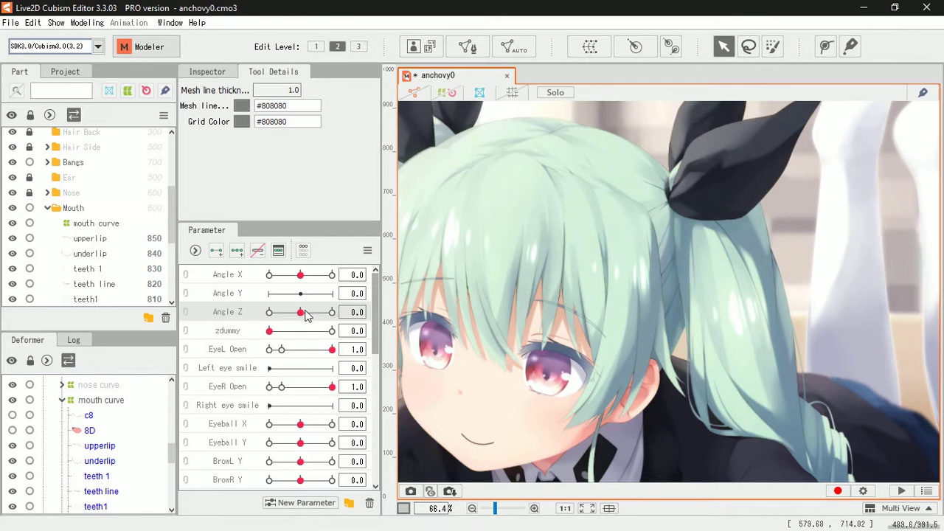
{"action": "left_click_drag", "start_coordinate": [302, 315], "coordinate": [334, 325]}
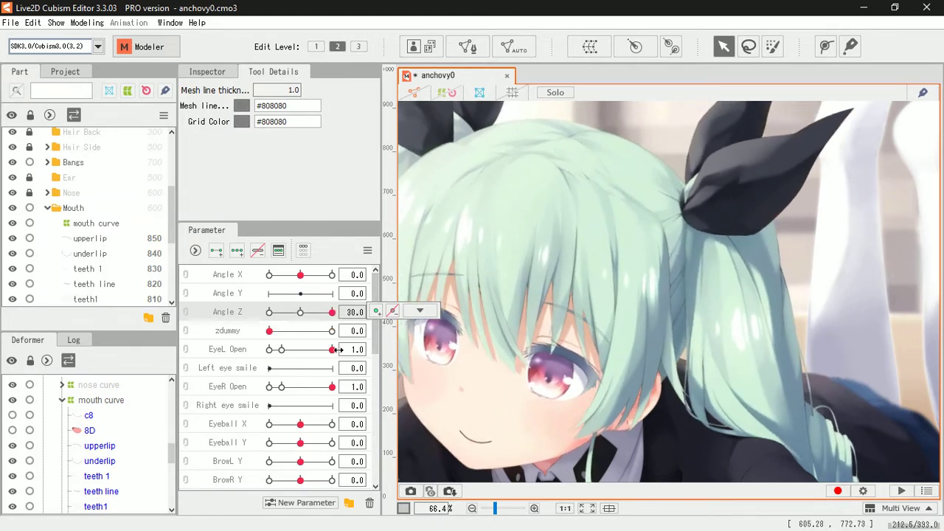
{"action": "left_click_drag", "start_coordinate": [298, 313], "coordinate": [337, 317]}
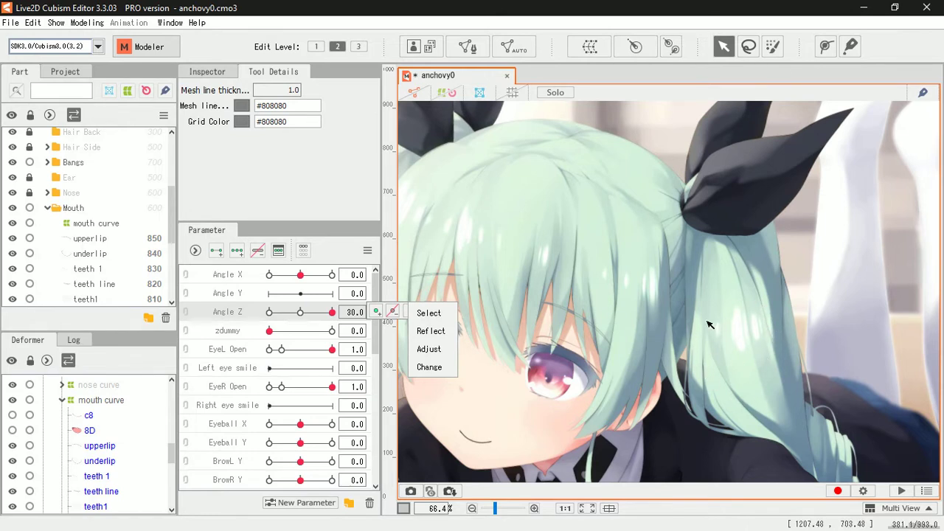
{"action": "left_click", "coordinate": [309, 319]}
{"action": "left_click_drag", "start_coordinate": [301, 316], "coordinate": [328, 322]}
{"action": "left_click_drag", "start_coordinate": [332, 312], "coordinate": [300, 316]}
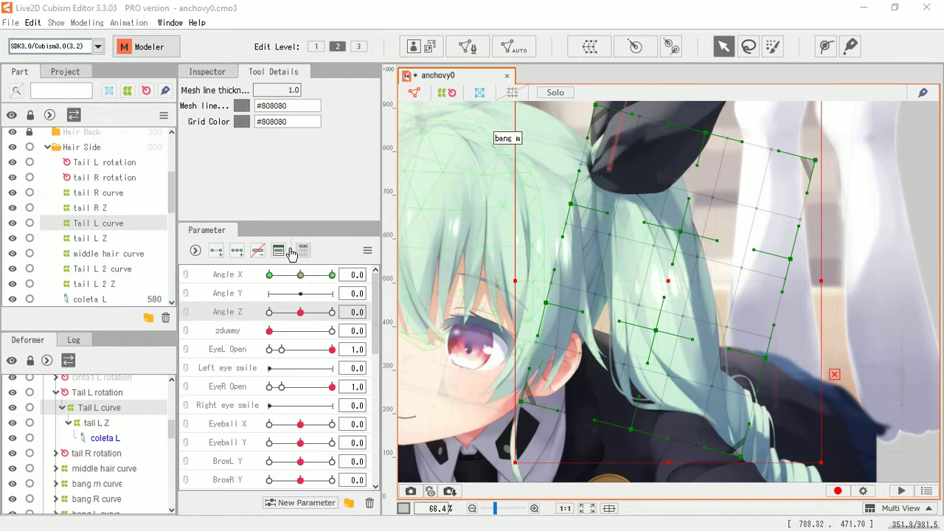
Step: Select the coleta L hair mesh and check its Angle Z and Angle X keys and its mesh over the pigtail
{"action": "left_click", "coordinate": [105, 439]}
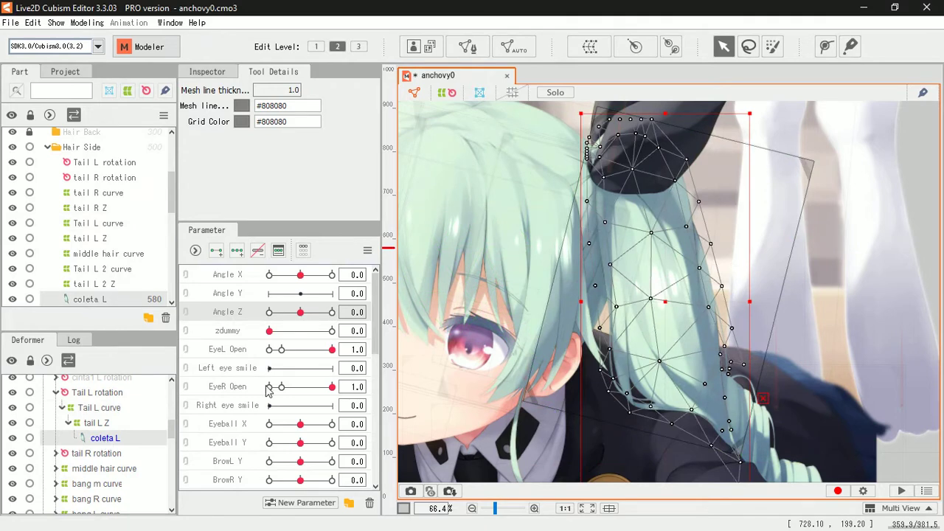
{"action": "scroll", "coordinate": [676, 300], "scroll_direction": "up", "scroll_amount": 2}
{"action": "scroll", "coordinate": [657, 310], "scroll_direction": "down", "scroll_amount": 1}
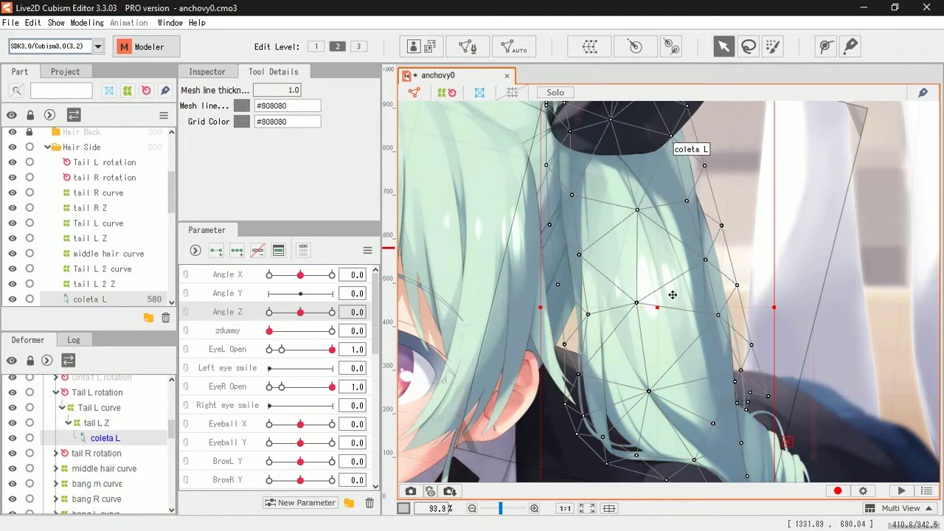
{"action": "mouse_move", "coordinate": [300, 312]}
{"action": "left_mouse_down"}
{"action": "mouse_move", "coordinate": [331, 313]}
{"action": "mouse_move", "coordinate": [301, 311]}
{"action": "left_mouse_up"}
{"action": "right_click", "coordinate": [301, 312]}
{"action": "mouse_move", "coordinate": [300, 274]}
{"action": "left_mouse_down"}
{"action": "mouse_move", "coordinate": [317, 275]}
{"action": "mouse_move", "coordinate": [298, 277]}
{"action": "left_mouse_up"}
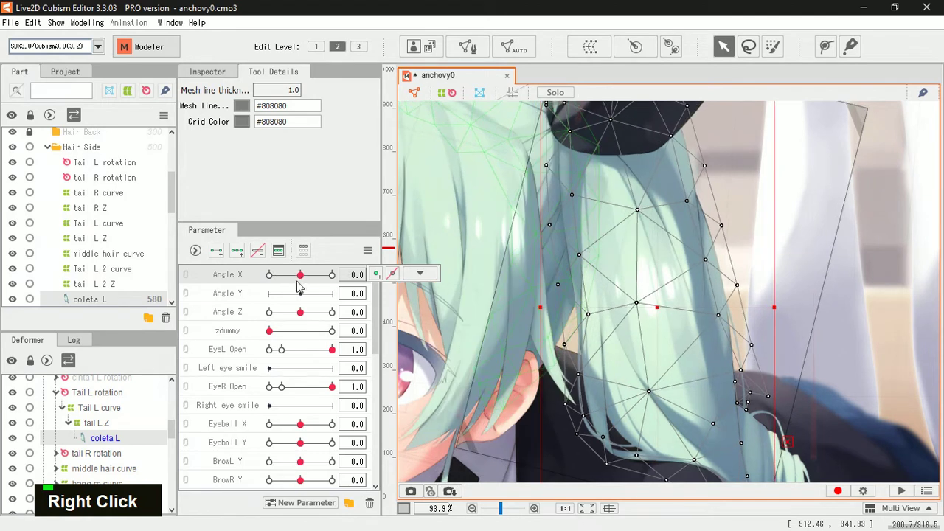
{"action": "left_click", "coordinate": [420, 273]}
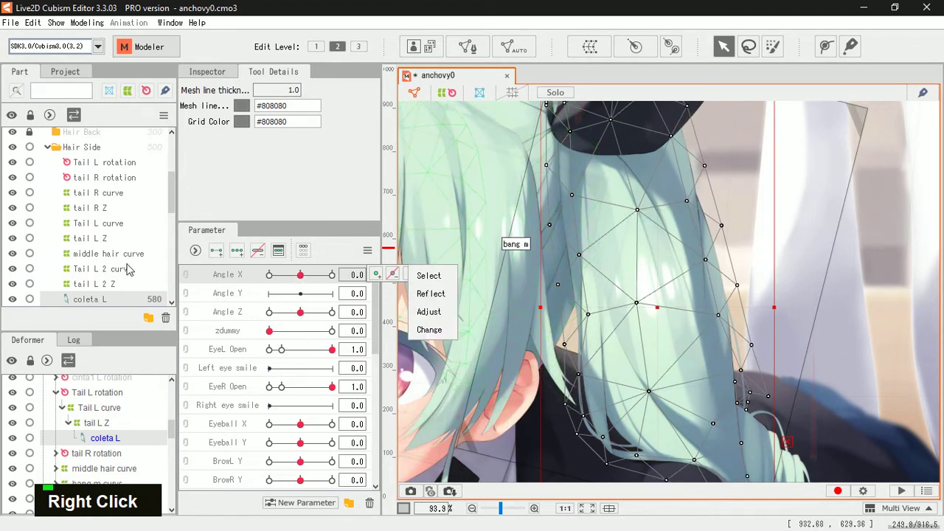
{"action": "left_click", "coordinate": [101, 430]}
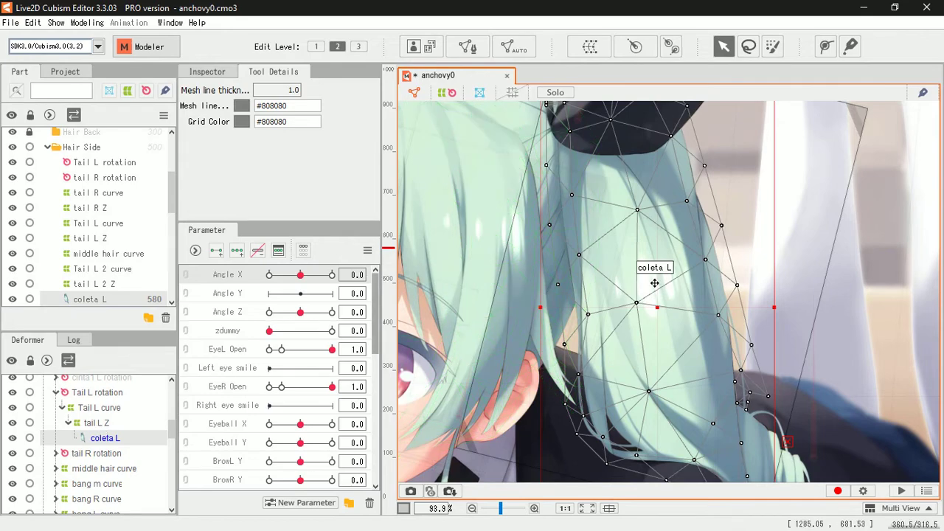
{"action": "scroll", "coordinate": [634, 287], "scroll_direction": "down", "scroll_amount": 3}
{"action": "scroll", "coordinate": [667, 270], "scroll_direction": "up", "scroll_amount": 2}
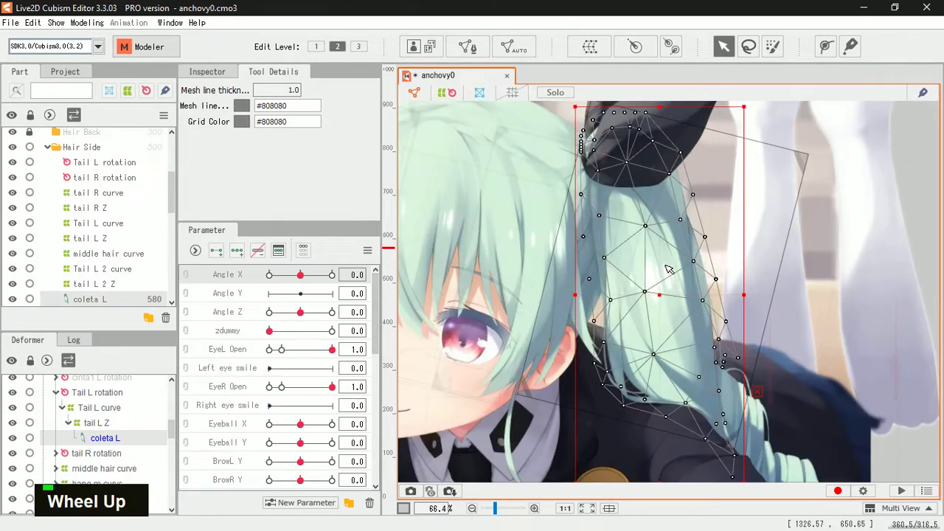
Step: Select the tail L Z deformer, preview the pigtail at Angle Z 30 and -30, and reset Angle Z to 0
{"action": "left_click", "coordinate": [100, 424]}
{"action": "scroll", "coordinate": [632, 317], "scroll_direction": "up", "scroll_amount": 1}
{"action": "scroll", "coordinate": [634, 317], "scroll_direction": "down", "scroll_amount": 3}
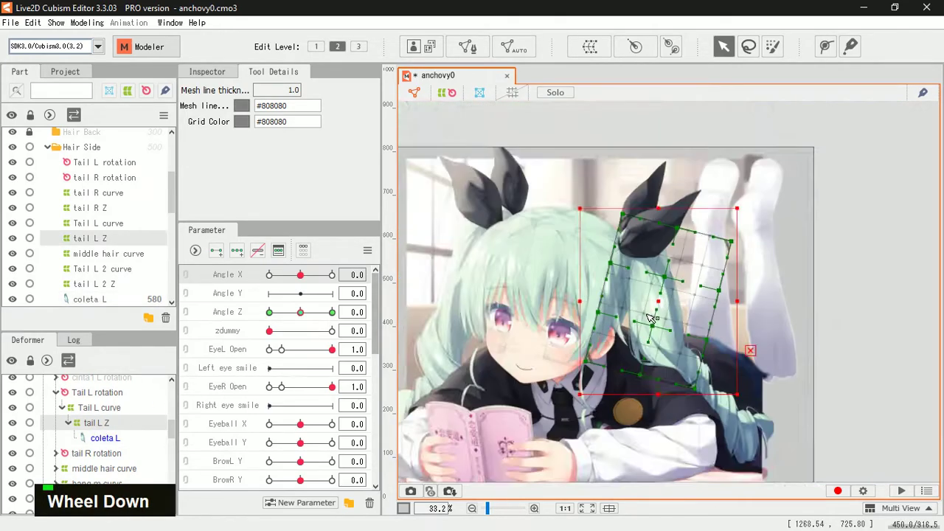
{"action": "scroll", "coordinate": [651, 318], "scroll_direction": "up", "scroll_amount": 1}
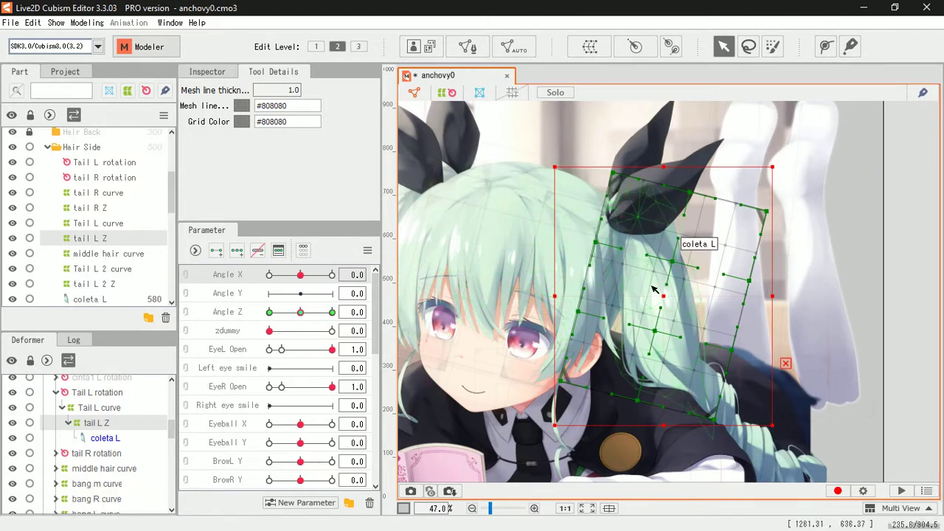
{"action": "left_click_drag", "start_coordinate": [304, 319], "coordinate": [333, 312]}
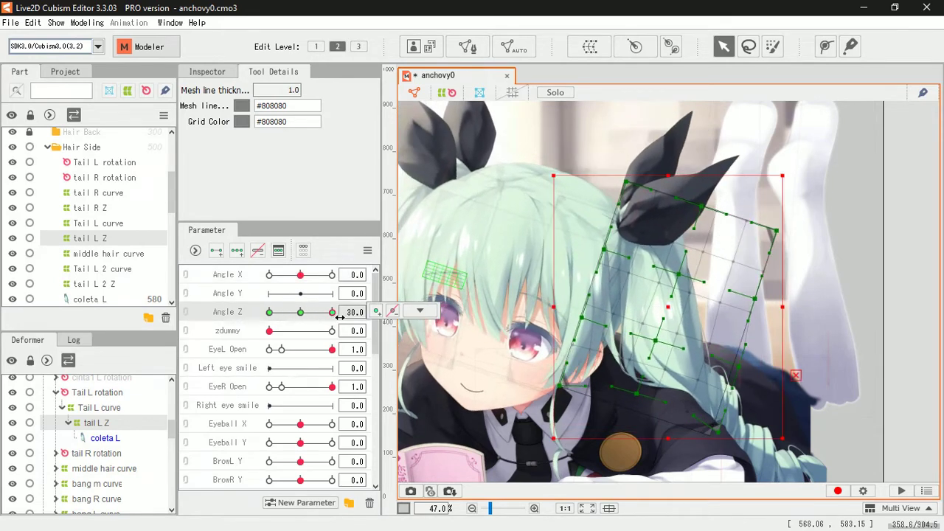
{"action": "scroll", "coordinate": [684, 422], "scroll_direction": "up", "scroll_amount": 3}
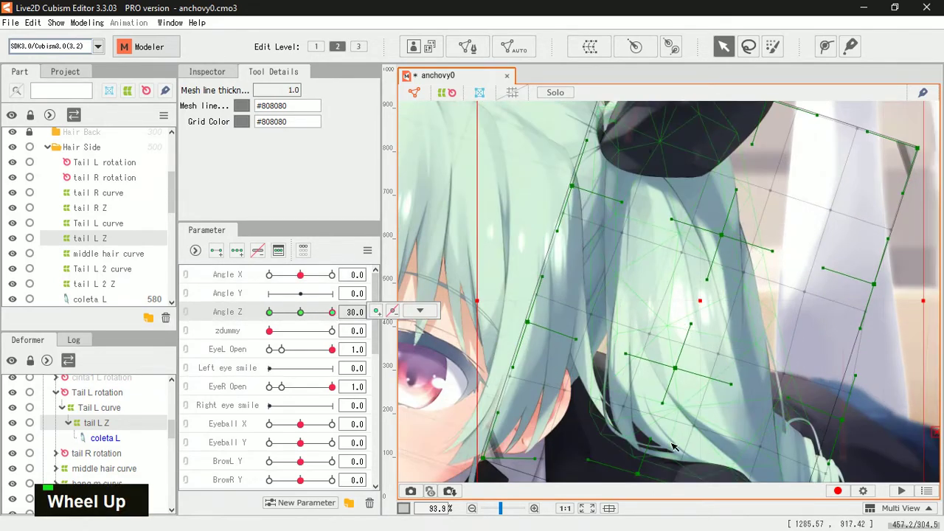
{"action": "left_click_drag", "start_coordinate": [299, 317], "coordinate": [265, 312]}
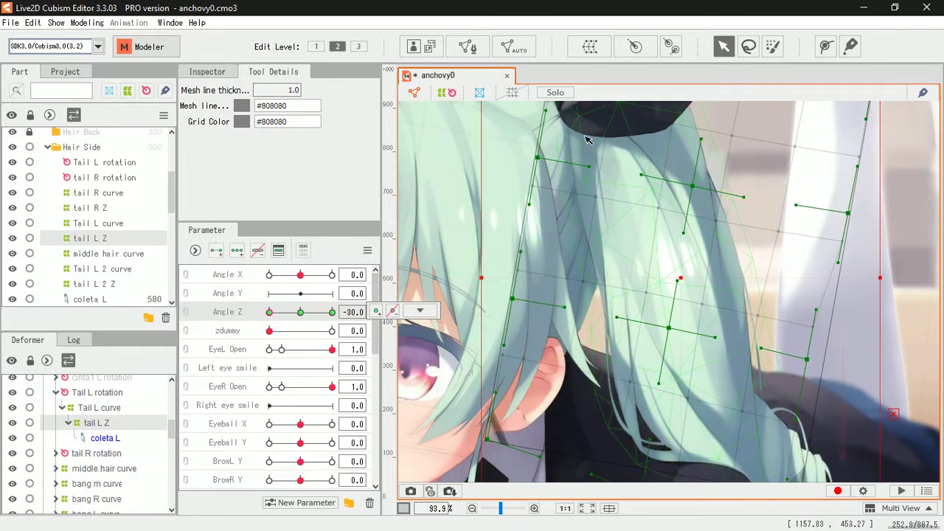
{"action": "scroll", "coordinate": [300, 313], "scroll_direction": "down", "scroll_amount": 3}
{"action": "scroll", "coordinate": [300, 313], "scroll_direction": "up", "scroll_amount": 2}
{"action": "right_click", "coordinate": [299, 315]}
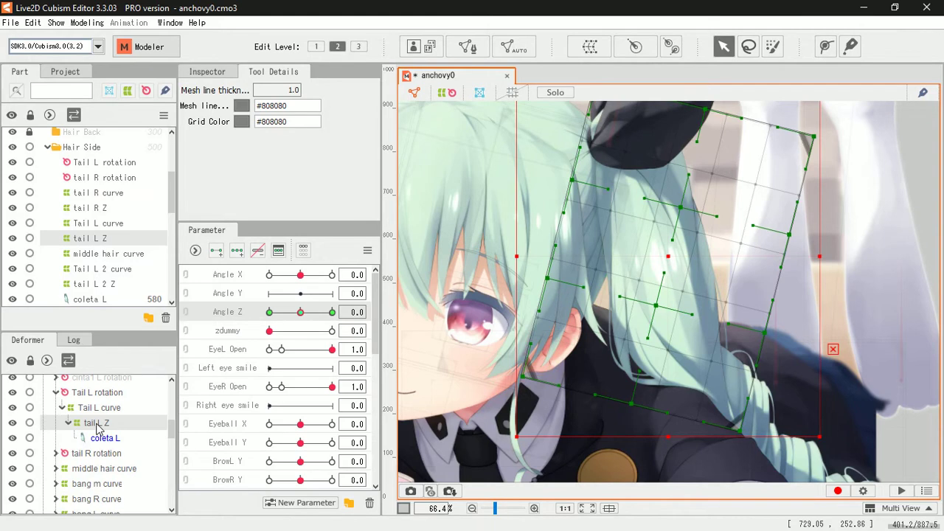
Step: Review the conversion divisions, Bezier divisions and Bezier edit type of the tail L Z deformer
{"action": "left_click", "coordinate": [206, 72]}
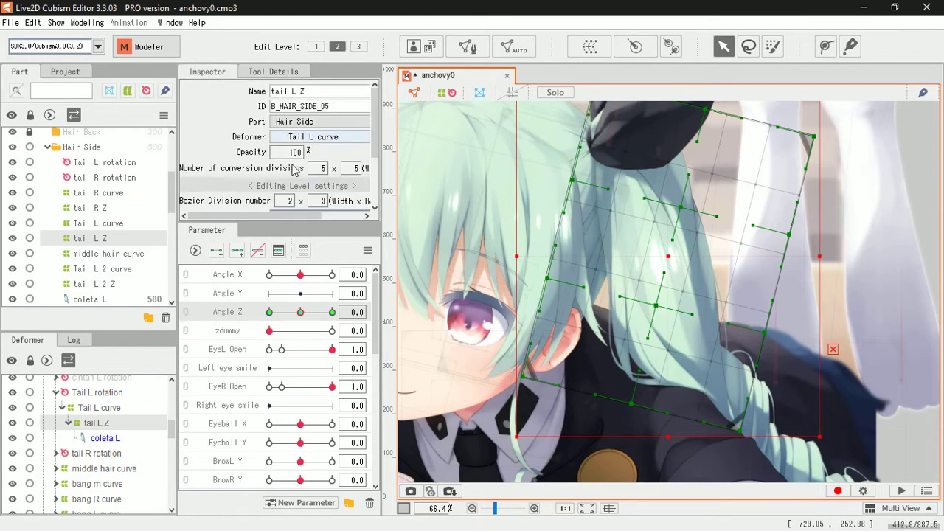
{"action": "scroll", "coordinate": [325, 168], "scroll_direction": "down", "scroll_amount": 2}
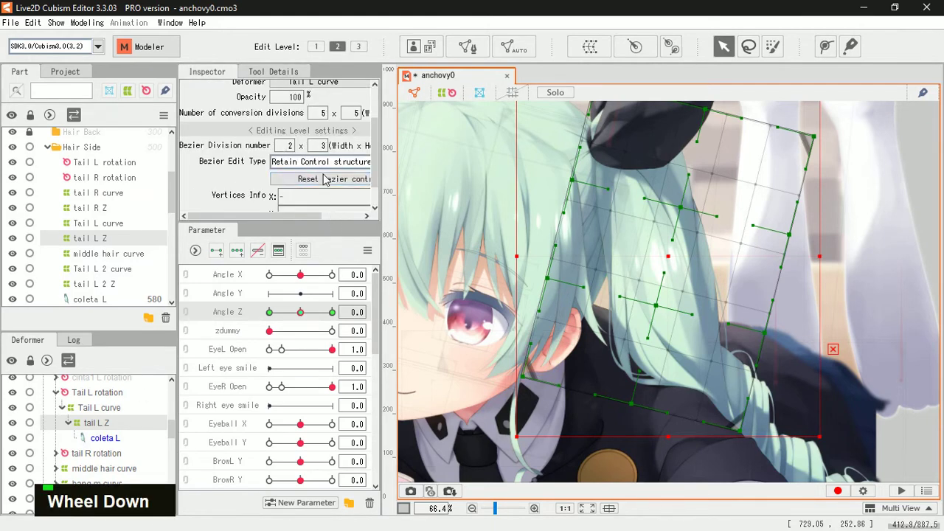
{"action": "scroll", "coordinate": [324, 177], "scroll_direction": "up", "scroll_amount": 2}
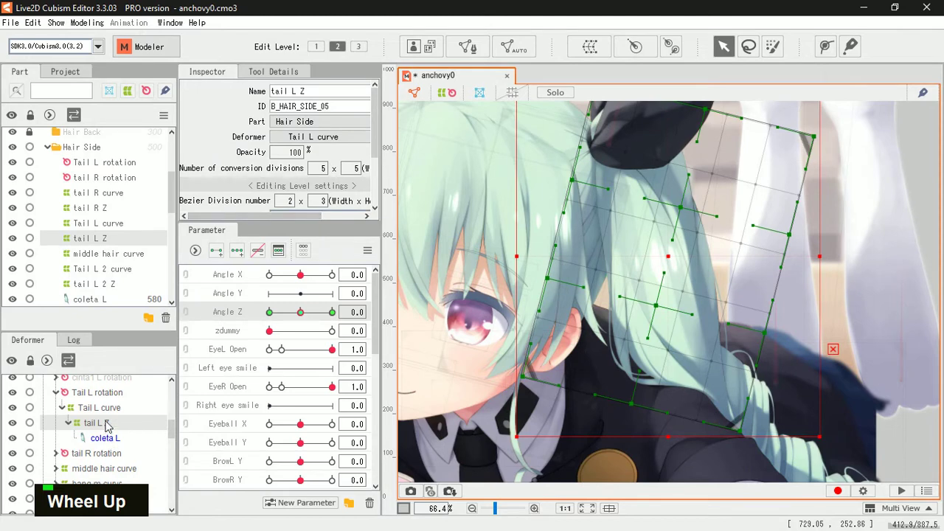
Step: Set Angle Z to 30 and examine how the tail L Z deformer shapes the pigtail down to its lower strands
{"action": "scroll", "coordinate": [686, 255], "scroll_direction": "up", "scroll_amount": 1}
{"action": "scroll", "coordinate": [688, 252], "scroll_direction": "down", "scroll_amount": 1}
{"action": "scroll", "coordinate": [688, 252], "scroll_direction": "up", "scroll_amount": 1}
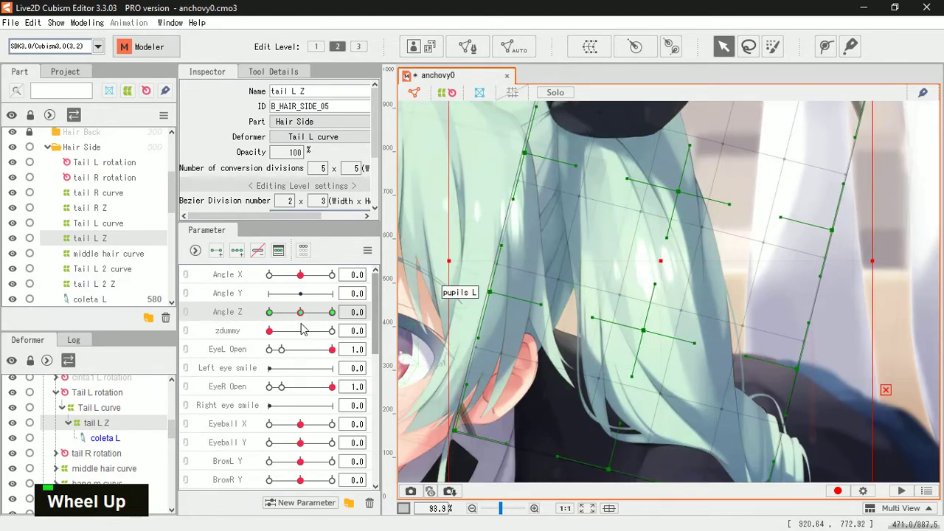
{"action": "left_click_drag", "start_coordinate": [300, 318], "coordinate": [332, 314]}
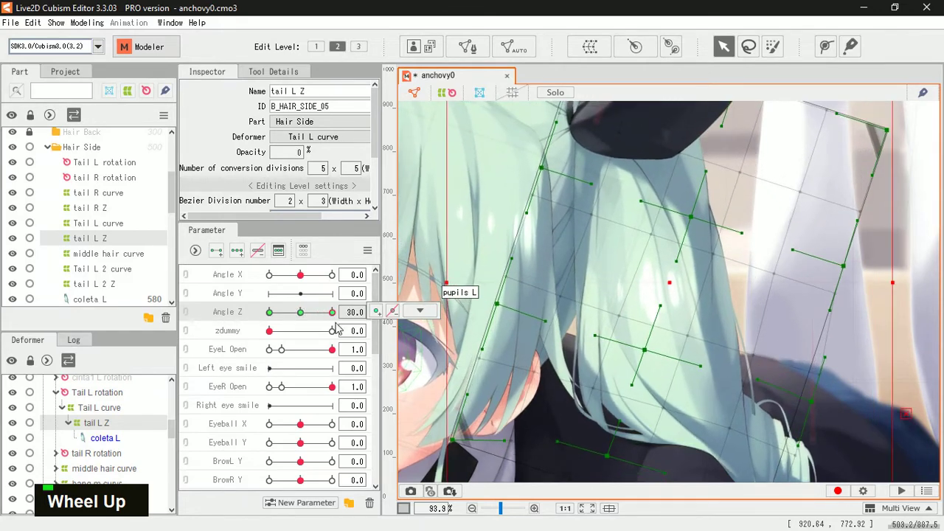
{"action": "scroll", "coordinate": [546, 272], "scroll_direction": "down", "scroll_amount": 1}
{"action": "scroll", "coordinate": [630, 346], "scroll_direction": "up", "scroll_amount": 1}
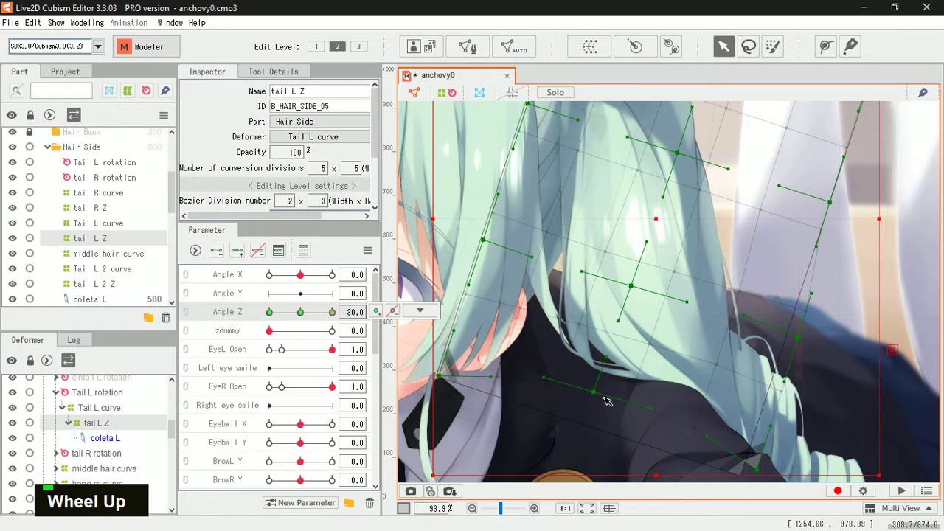
{"action": "scroll", "coordinate": [597, 302], "scroll_direction": "down", "scroll_amount": 2}
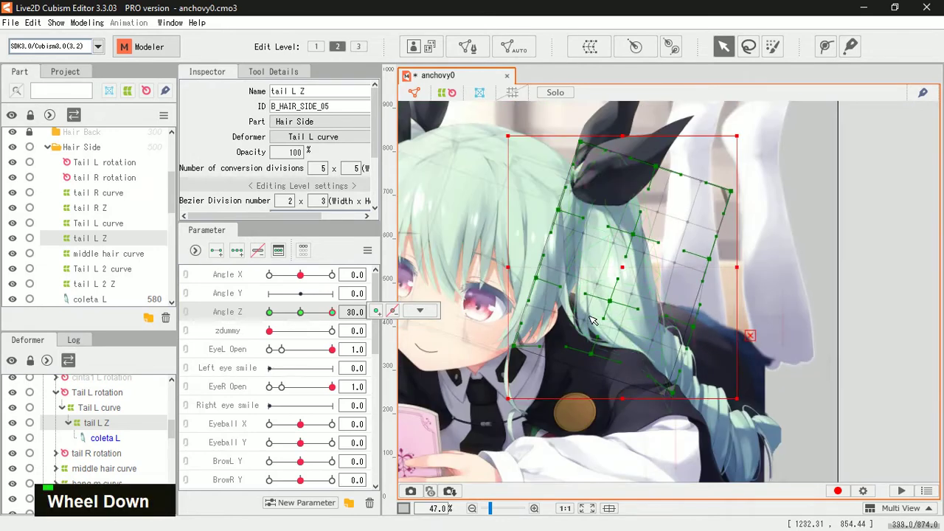
{"action": "scroll", "coordinate": [597, 295], "scroll_direction": "up", "scroll_amount": 1}
{"action": "scroll", "coordinate": [640, 390], "scroll_direction": "up", "scroll_amount": 1}
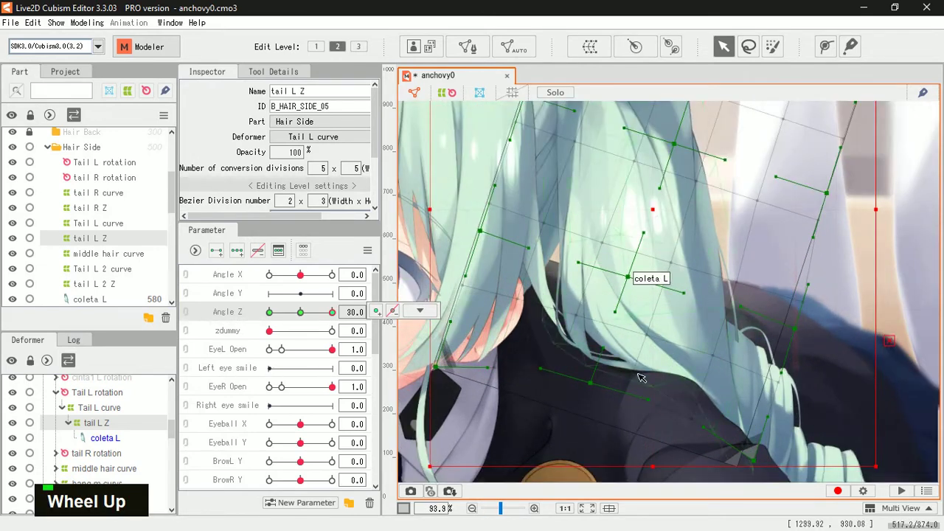
{"action": "scroll", "coordinate": [578, 254], "scroll_direction": "down", "scroll_amount": 2}
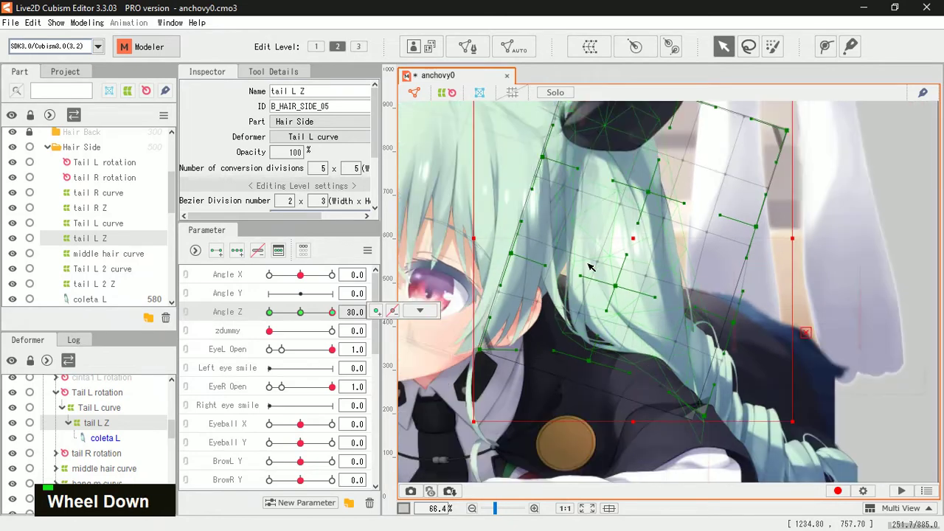
{"action": "scroll", "coordinate": [597, 295], "scroll_direction": "down", "scroll_amount": 1}
{"action": "scroll", "coordinate": [604, 293], "scroll_direction": "up", "scroll_amount": 2}
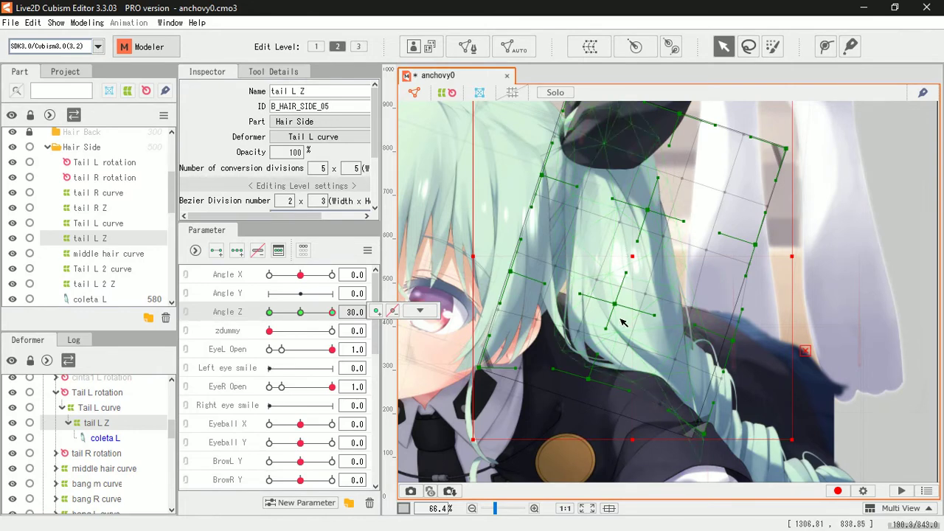
{"action": "scroll", "coordinate": [615, 324], "scroll_direction": "up", "scroll_amount": 3}
Step: Reset Angle Z to 0, set it to -30 and examine the pigtail's deformation on the tail L Z grid
{"action": "left_click_drag", "start_coordinate": [331, 312], "coordinate": [301, 326]}
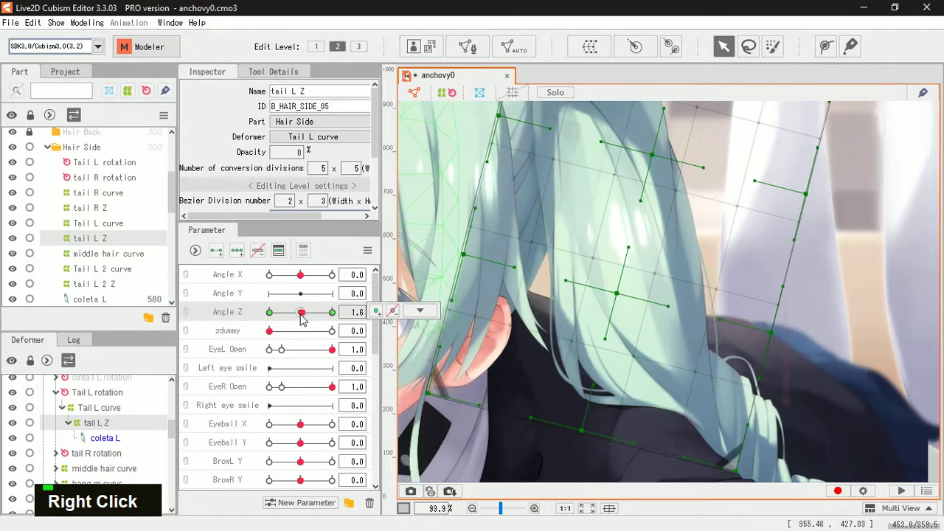
{"action": "scroll", "coordinate": [642, 261], "scroll_direction": "down", "scroll_amount": 2}
{"action": "scroll", "coordinate": [640, 250], "scroll_direction": "up", "scroll_amount": 1}
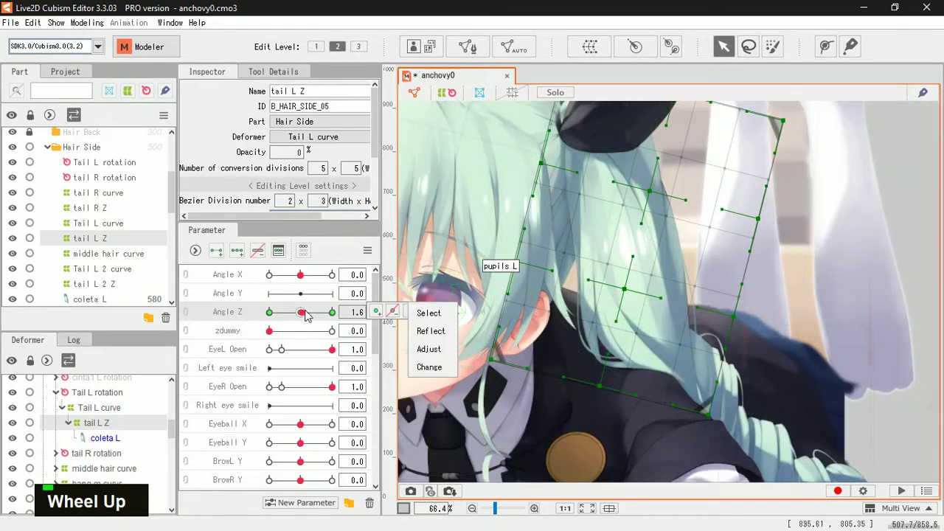
{"action": "right_click", "coordinate": [304, 314]}
{"action": "left_click_drag", "start_coordinate": [302, 313], "coordinate": [263, 329]}
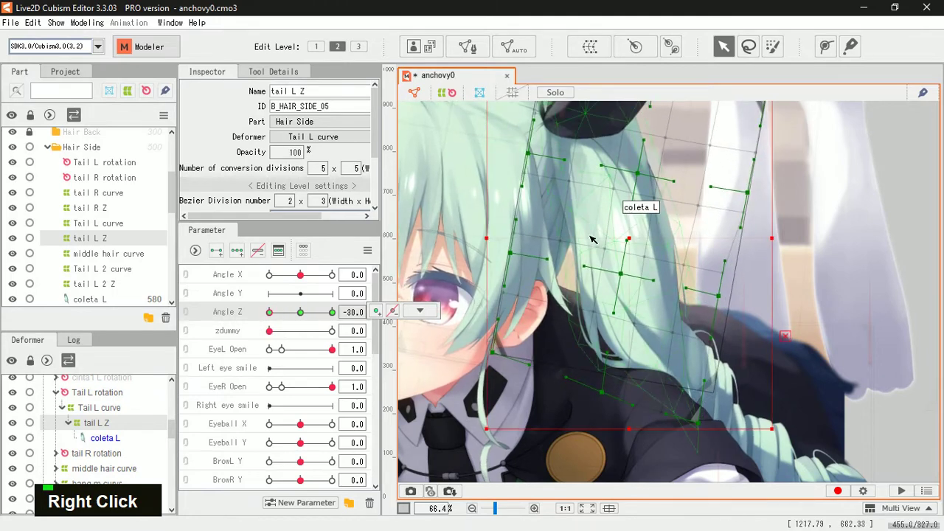
{"action": "scroll", "coordinate": [619, 211], "scroll_direction": "up", "scroll_amount": 2}
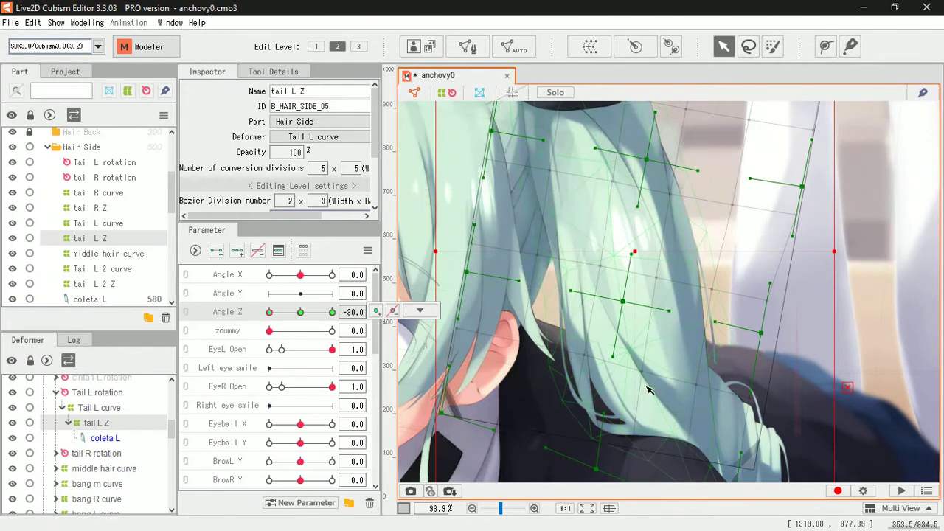
{"action": "scroll", "coordinate": [667, 304], "scroll_direction": "down", "scroll_amount": 1}
{"action": "scroll", "coordinate": [667, 305], "scroll_direction": "up", "scroll_amount": 1}
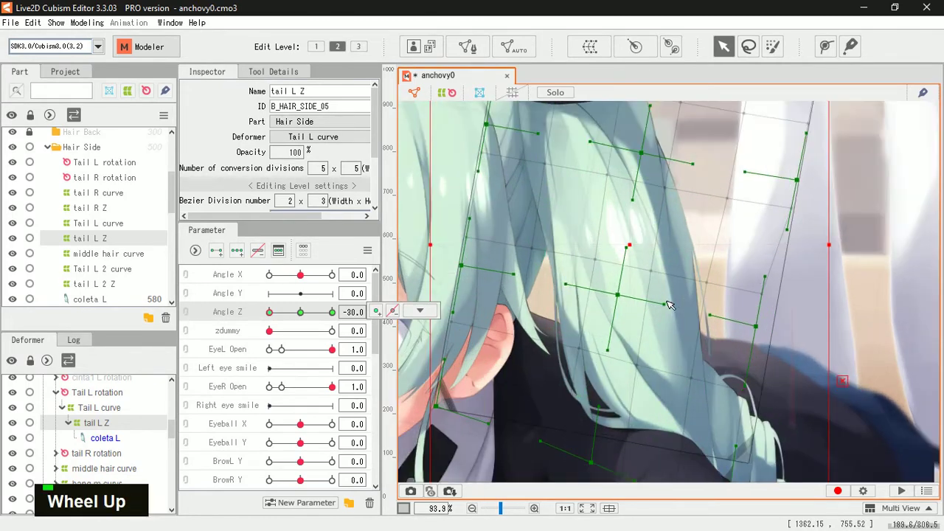
Step: Reset Angle Z to 0 and examine the pigtail's resting shape on the tail L Z grid
{"action": "right_click", "coordinate": [298, 315]}
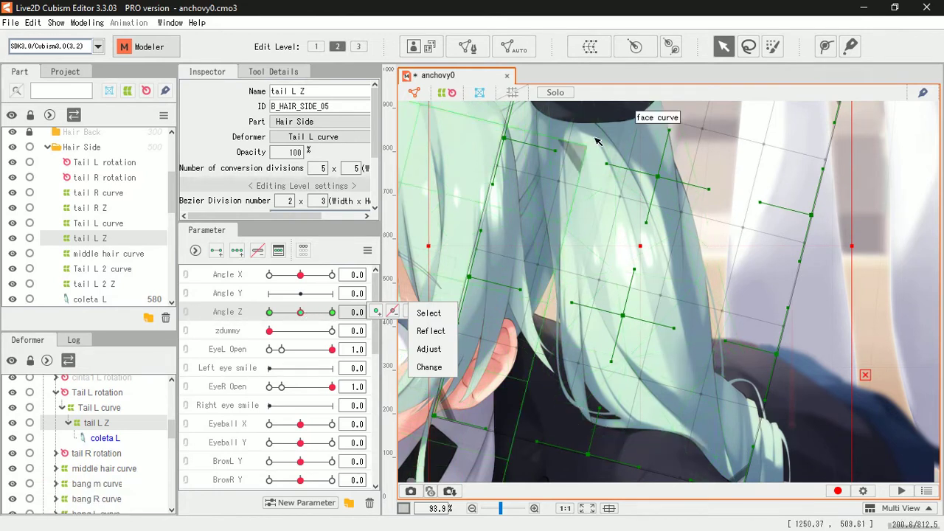
{"action": "scroll", "coordinate": [509, 142], "scroll_direction": "down", "scroll_amount": 1}
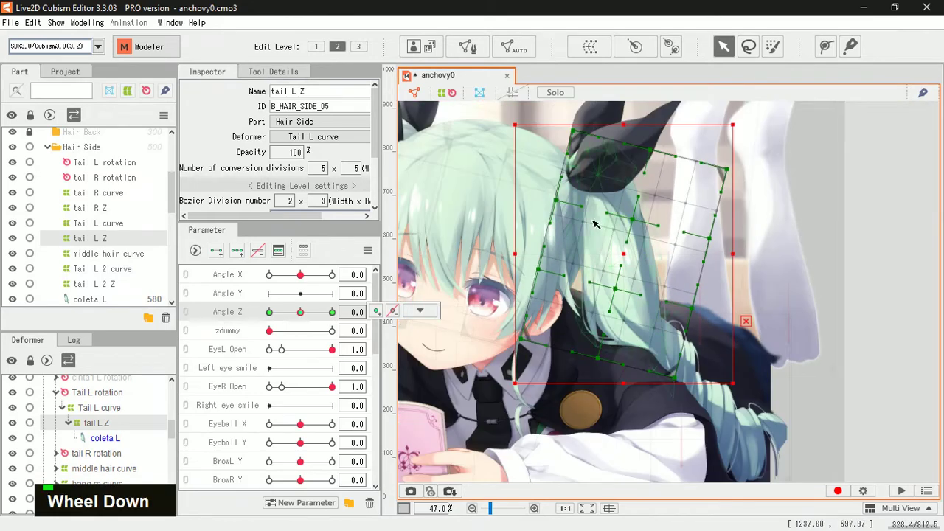
{"action": "scroll", "coordinate": [488, 163], "scroll_direction": "up", "scroll_amount": 1}
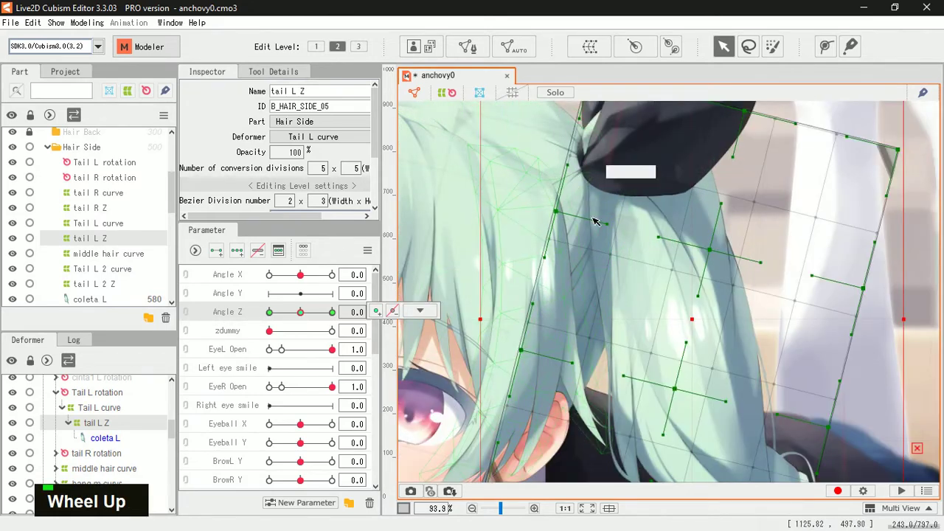
{"action": "scroll", "coordinate": [558, 208], "scroll_direction": "down", "scroll_amount": 1}
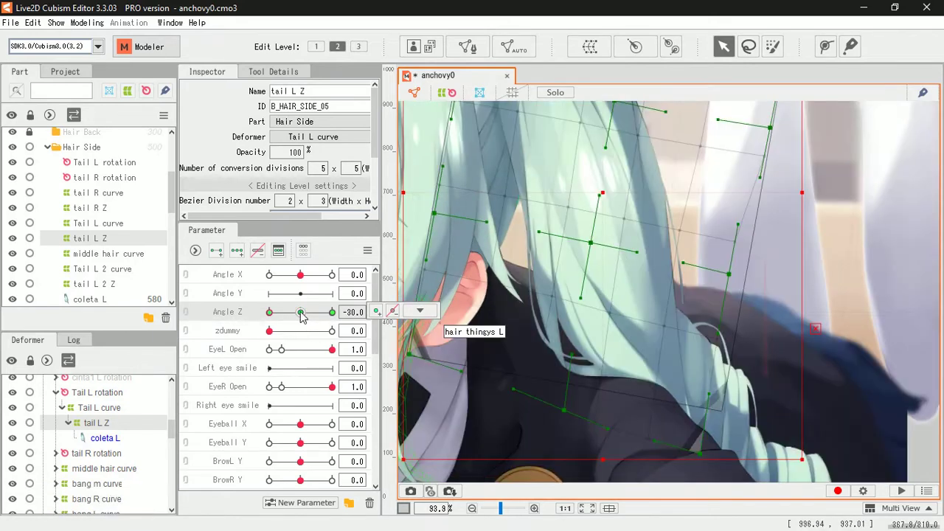
Step: Compare the pigtail's deformation across Angle Z from 30 toward -30, and reset Angle Z to 0
{"action": "right_click", "coordinate": [300, 314]}
{"action": "right_click", "coordinate": [336, 316]}
{"action": "left_click_drag", "start_coordinate": [336, 312], "coordinate": [275, 326]}
{"action": "right_click", "coordinate": [301, 319]}
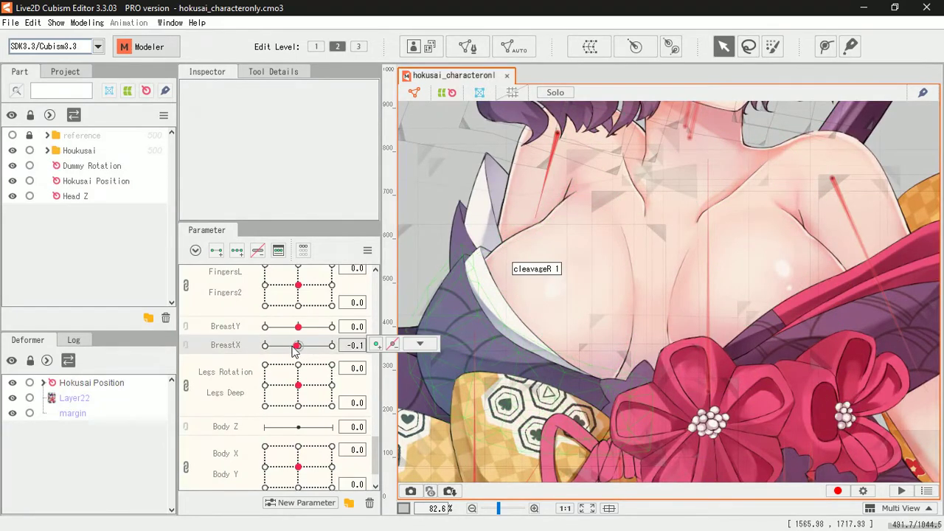
Step: In the hokusai_characteronly model, preview the chest's sideways movement at BreastX 1.0, -1.0 and 0
{"action": "left_click", "coordinate": [331, 346]}
{"action": "left_click", "coordinate": [264, 345]}
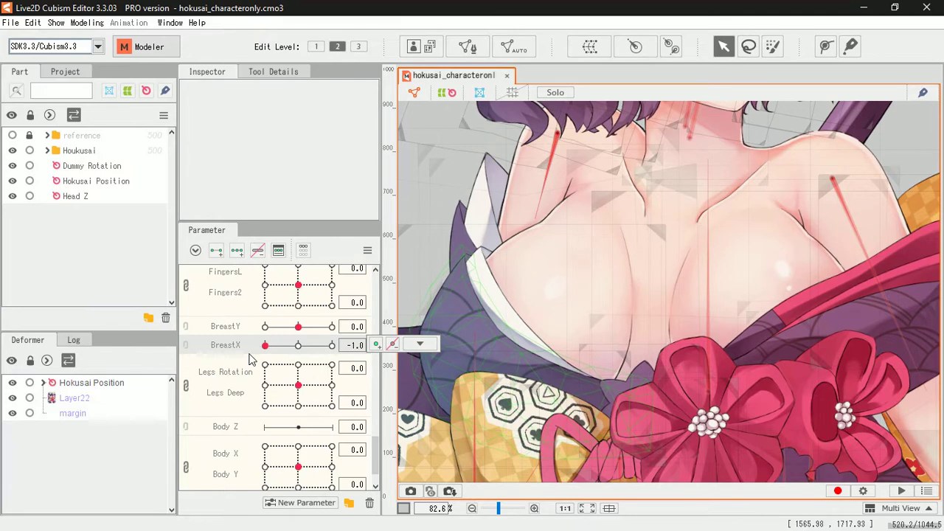
{"action": "left_click", "coordinate": [332, 345]}
{"action": "left_click", "coordinate": [265, 345]}
{"action": "left_click", "coordinate": [297, 345]}
{"action": "left_click_drag", "start_coordinate": [301, 363], "coordinate": [334, 361]}
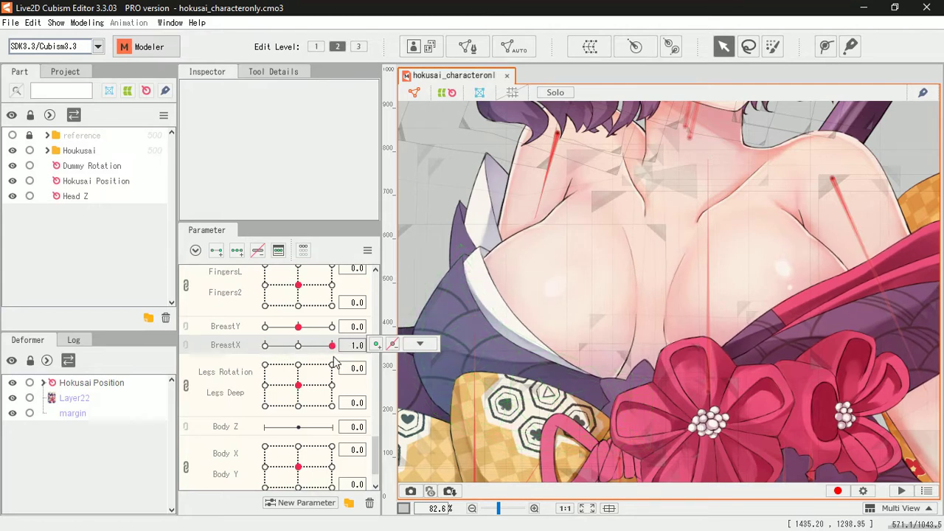
{"action": "right_click", "coordinate": [298, 347]}
{"action": "left_click_drag", "start_coordinate": [282, 348], "coordinate": [337, 352]}
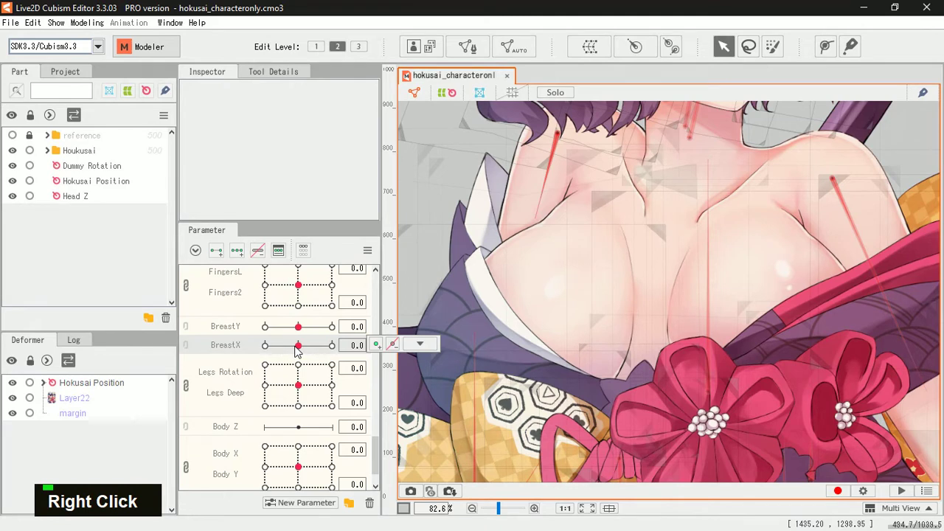
Step: Raise BreastY to 0.6 to preview the chest's vertical movement, and return it to 0
{"action": "left_click_drag", "start_coordinate": [298, 330], "coordinate": [319, 334]}
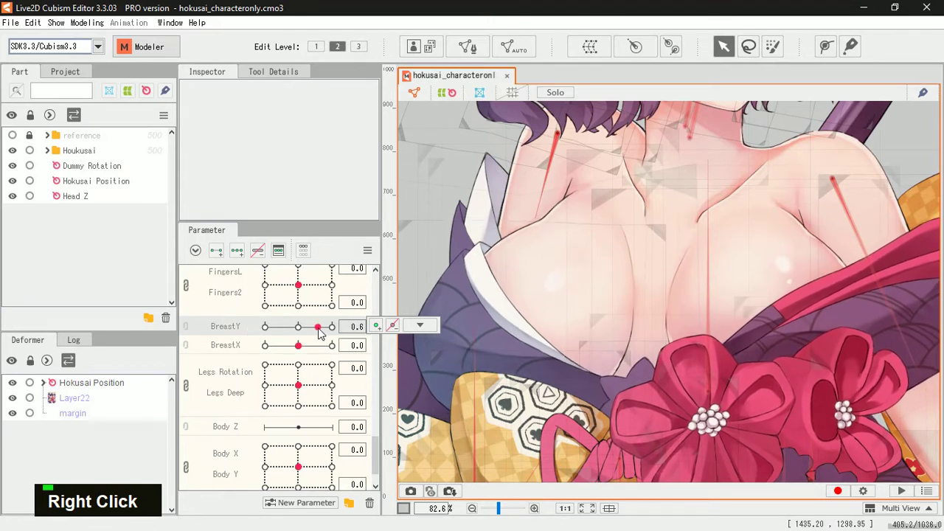
{"action": "left_click", "coordinate": [295, 331]}
{"action": "left_click_drag", "start_coordinate": [295, 331], "coordinate": [335, 346]}
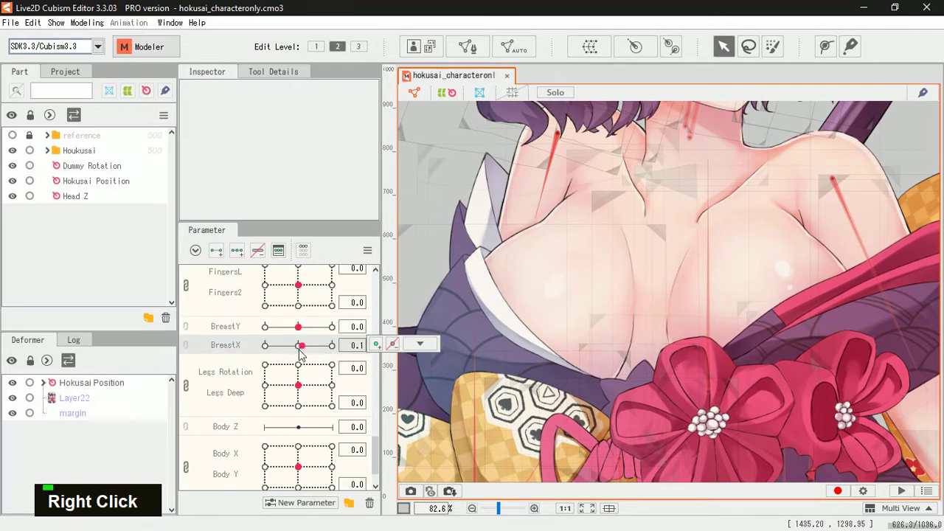
Step: Link BreastY with BreastX, preview the combined motion at 0.6 and -0.6, reset both to 0 and unlink them
{"action": "left_click", "coordinate": [185, 331]}
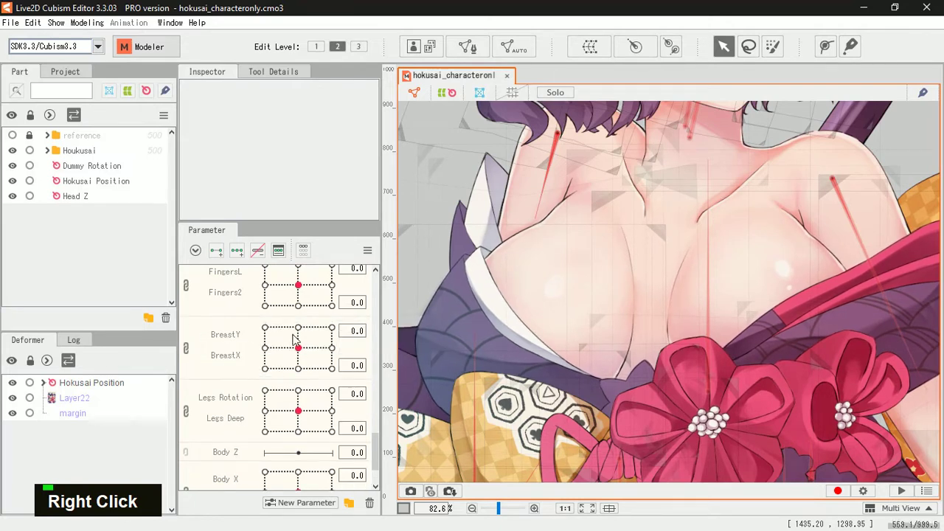
{"action": "left_click_drag", "start_coordinate": [298, 347], "coordinate": [319, 360]}
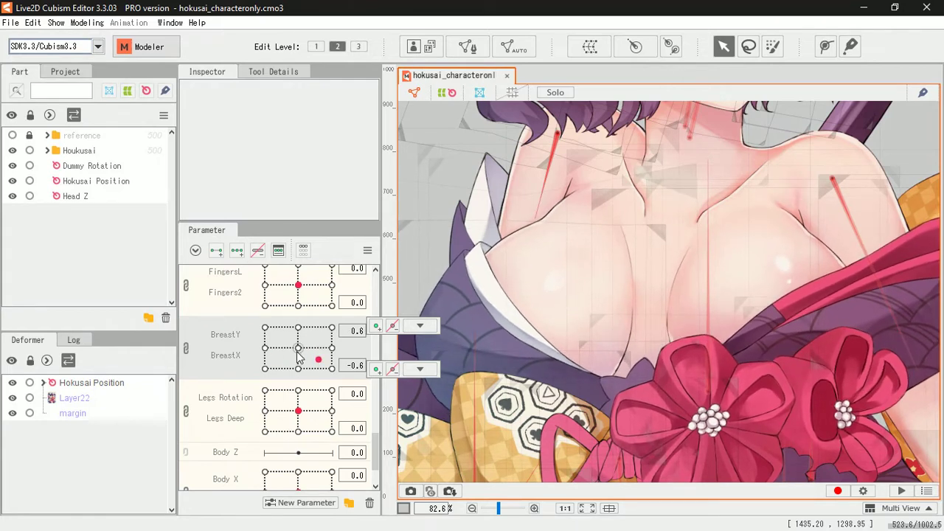
{"action": "right_click", "coordinate": [296, 355]}
{"action": "left_click", "coordinate": [187, 350]}
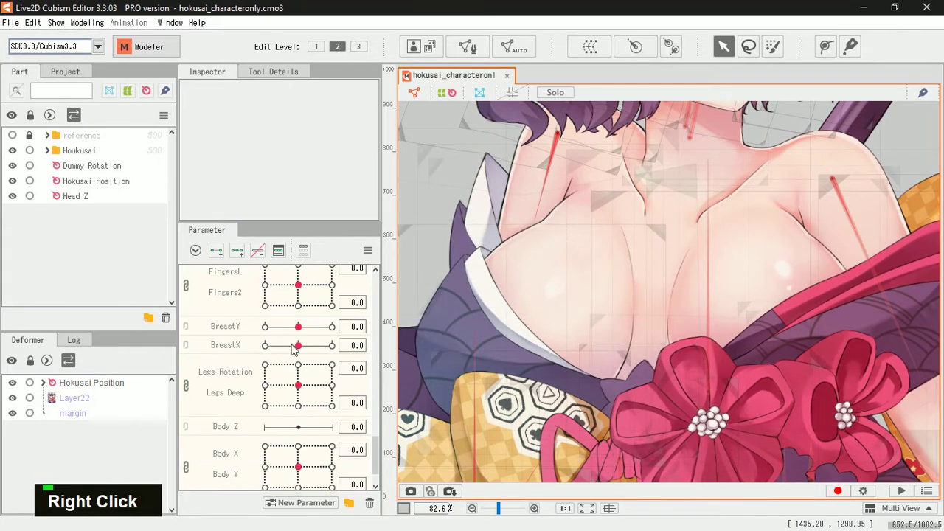
Step: Preview BreastY alone, link it with BreastX again to preview diagonal movement, reset both to 0 and unlink them
{"action": "left_click_drag", "start_coordinate": [298, 329], "coordinate": [256, 327]}
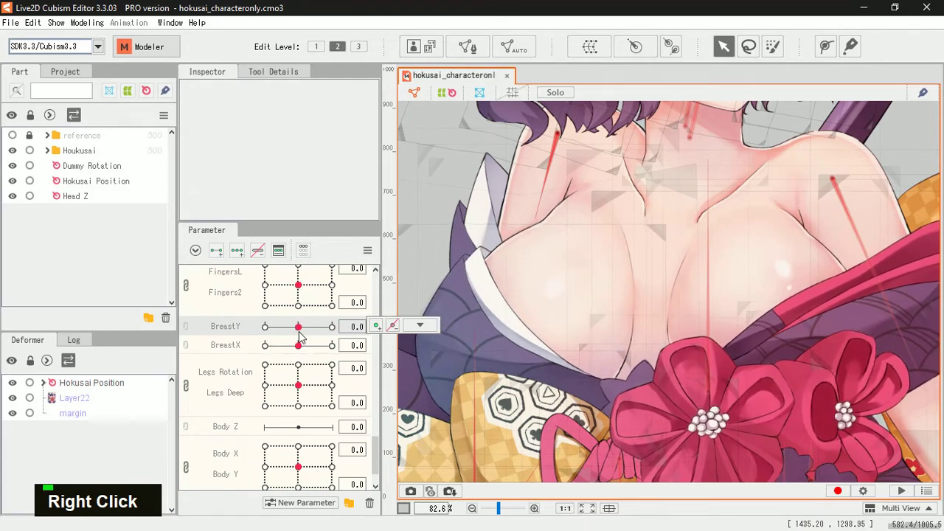
{"action": "left_click", "coordinate": [188, 337]}
{"action": "left_click_drag", "start_coordinate": [321, 348], "coordinate": [287, 371]}
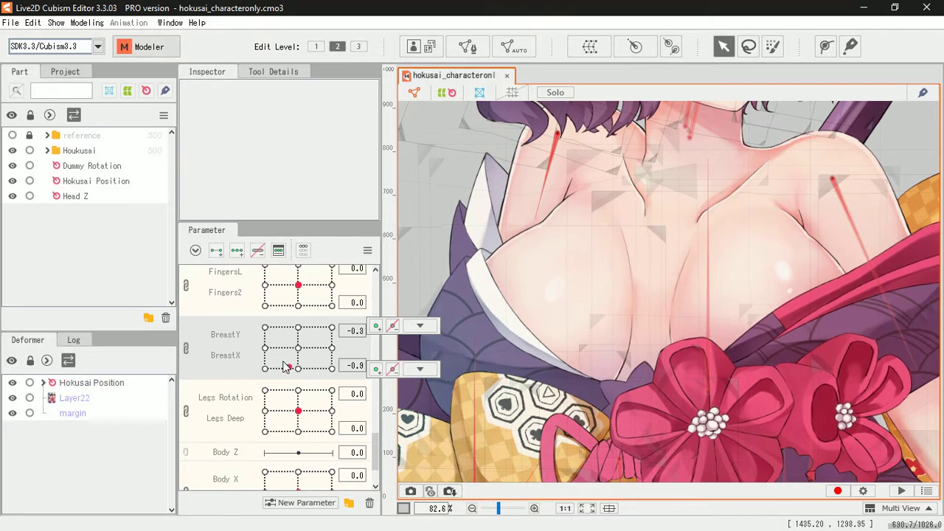
{"action": "right_click", "coordinate": [298, 351]}
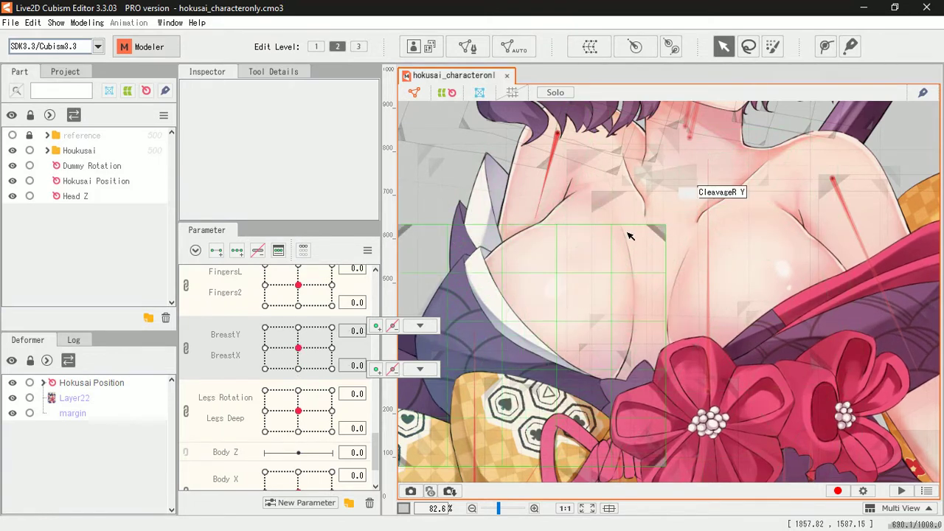
{"action": "left_click", "coordinate": [185, 348]}
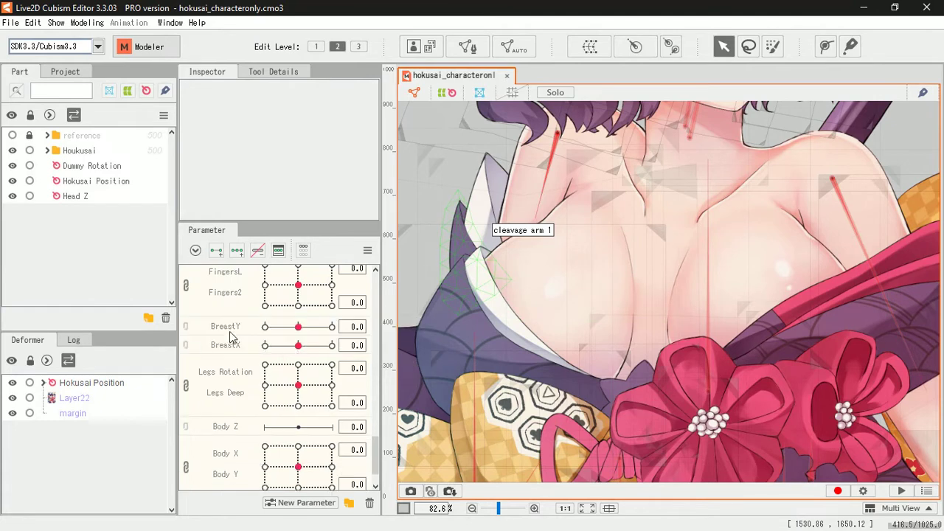
Step: Select the breastR art mesh under the BreastR Y deformer and isolate it with Solo
{"action": "scroll", "coordinate": [66, 419], "scroll_direction": "down", "scroll_amount": 3}
{"action": "left_click", "coordinate": [63, 415]}
{"action": "left_click", "coordinate": [90, 431]}
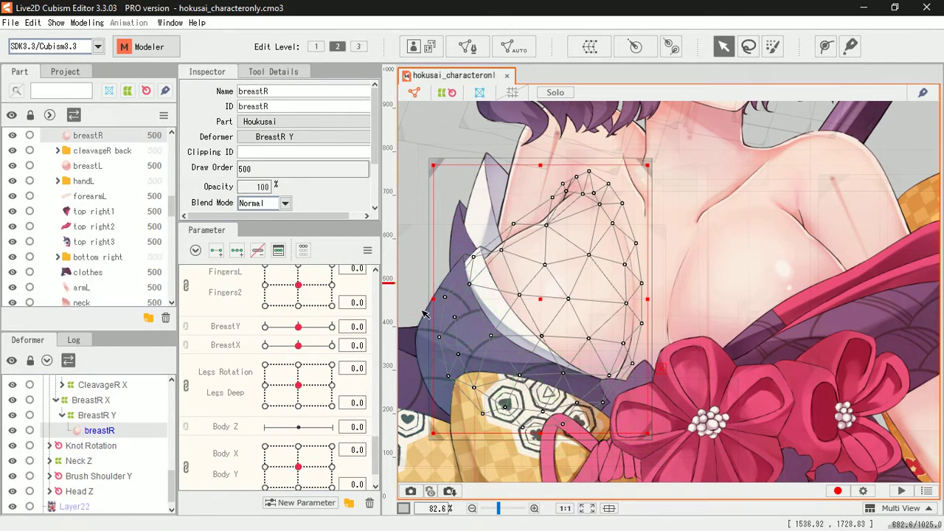
{"action": "left_click", "coordinate": [560, 93]}
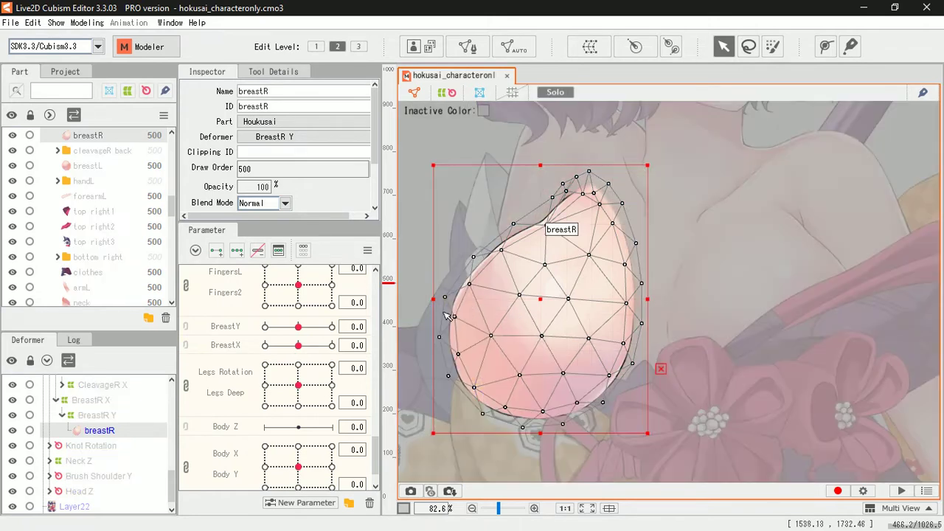
{"action": "scroll", "coordinate": [469, 290], "scroll_direction": "up", "scroll_amount": 2}
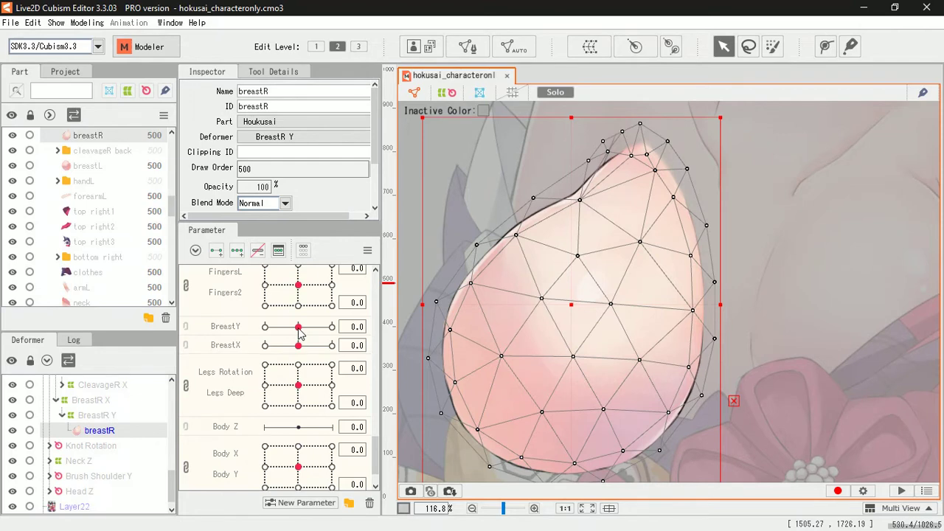
Step: Preview the breastR mesh at BreastY 1.0 and at BreastX 1.0 and -1.0, resetting each parameter to 0
{"action": "left_click_drag", "start_coordinate": [298, 332], "coordinate": [351, 329]}
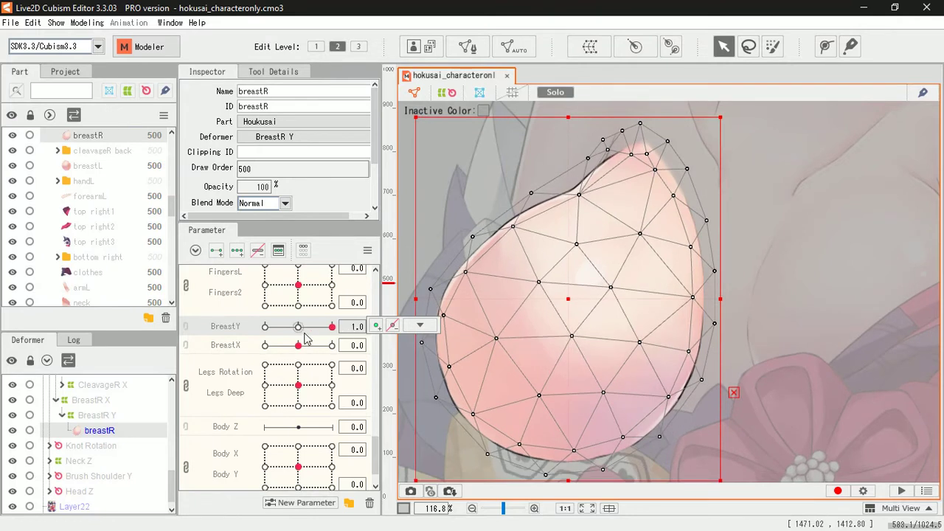
{"action": "right_click", "coordinate": [304, 333]}
{"action": "left_click_drag", "start_coordinate": [300, 348], "coordinate": [354, 347]}
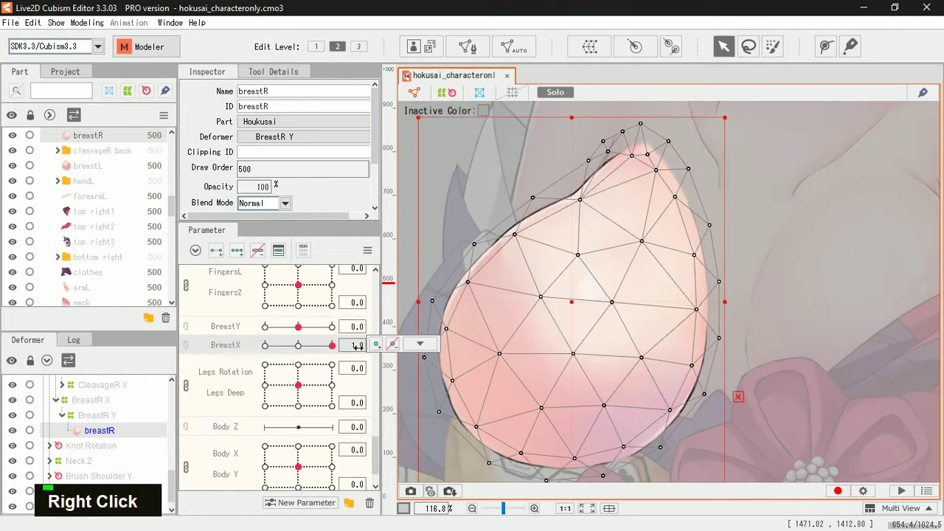
{"action": "left_click_drag", "start_coordinate": [357, 347], "coordinate": [195, 348]}
{"action": "right_click", "coordinate": [273, 345]}
Step: Select the BreastR Y deformer and examine its grid over the artwork with BreastY raised to 0.9
{"action": "left_click", "coordinate": [97, 415]}
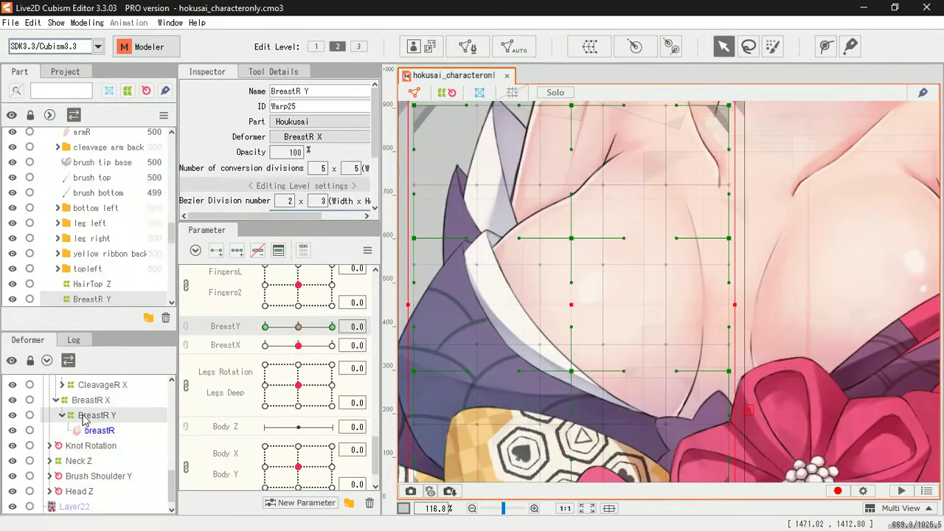
{"action": "scroll", "coordinate": [554, 269], "scroll_direction": "down", "scroll_amount": 1}
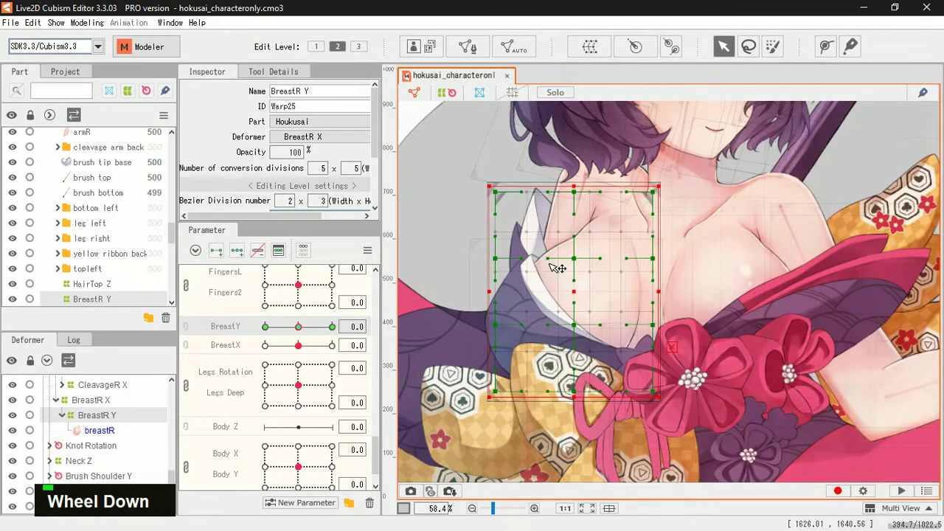
{"action": "scroll", "coordinate": [554, 269], "scroll_direction": "up", "scroll_amount": 1}
{"action": "scroll", "coordinate": [454, 317], "scroll_direction": "down", "scroll_amount": 1}
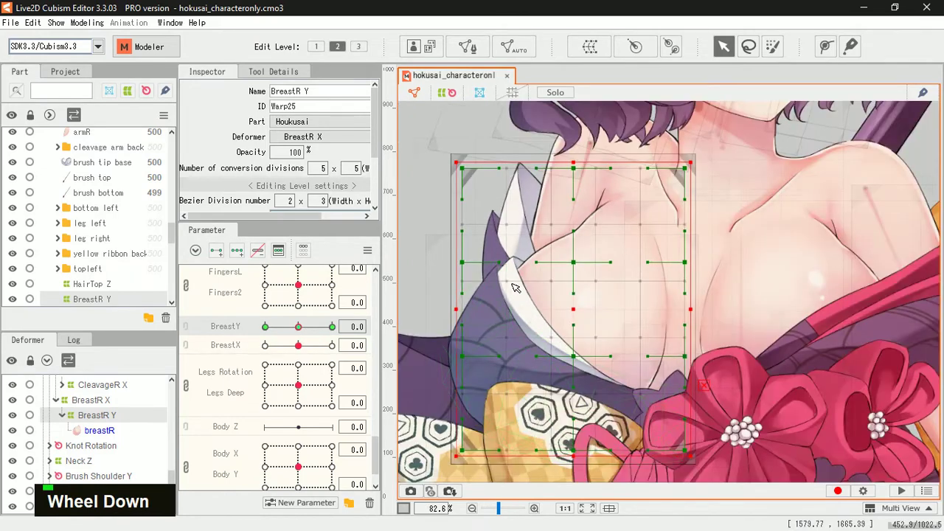
{"action": "scroll", "coordinate": [454, 317], "scroll_direction": "up", "scroll_amount": 1}
{"action": "left_click_drag", "start_coordinate": [301, 333], "coordinate": [329, 327]}
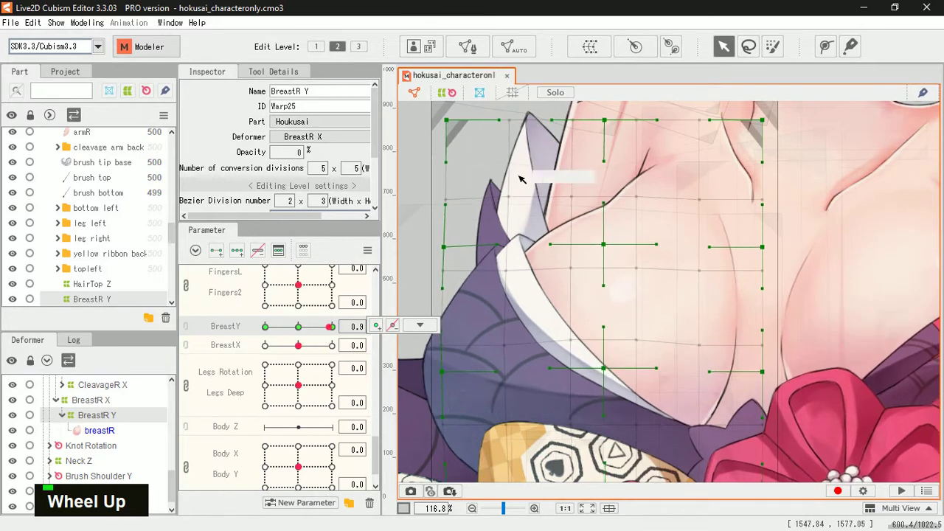
Step: Isolate the BreastR Y deformer with Solo and compare its grid at BreastY 0 and 1.0
{"action": "left_click", "coordinate": [555, 92]}
{"action": "scroll", "coordinate": [631, 197], "scroll_direction": "down", "scroll_amount": 2}
{"action": "scroll", "coordinate": [445, 276], "scroll_direction": "up", "scroll_amount": 1}
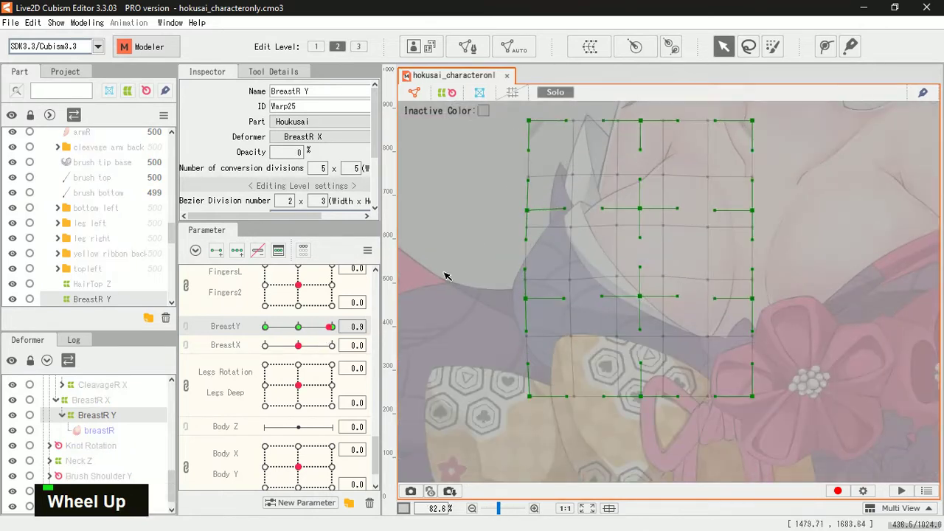
{"action": "right_click", "coordinate": [295, 328]}
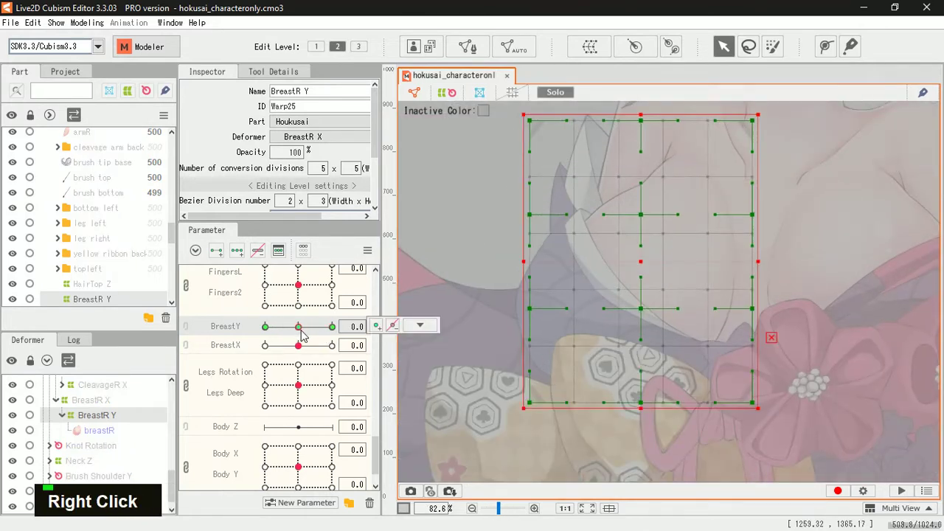
{"action": "mouse_move", "coordinate": [298, 333]}
{"action": "left_mouse_down"}
{"action": "mouse_move", "coordinate": [331, 328]}
{"action": "mouse_move", "coordinate": [297, 336]}
{"action": "left_mouse_up"}
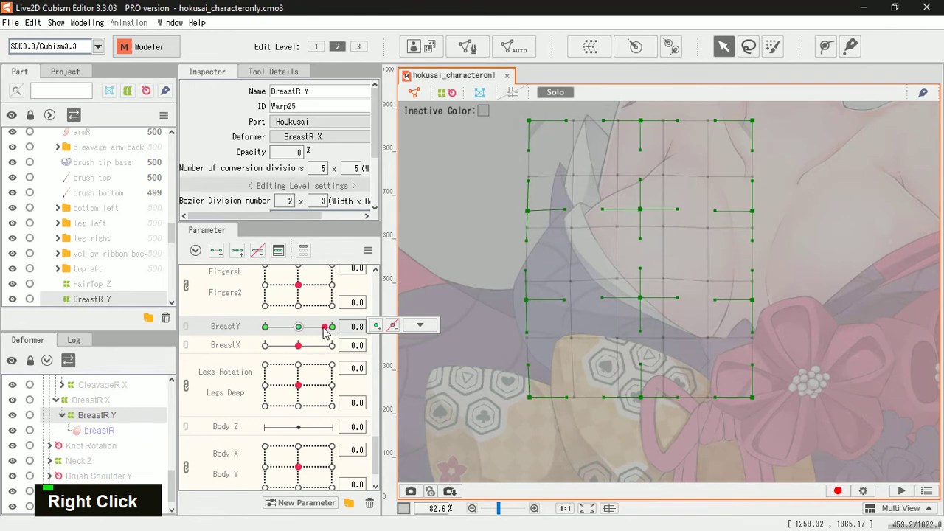
{"action": "left_click_drag", "start_coordinate": [299, 331], "coordinate": [338, 334]}
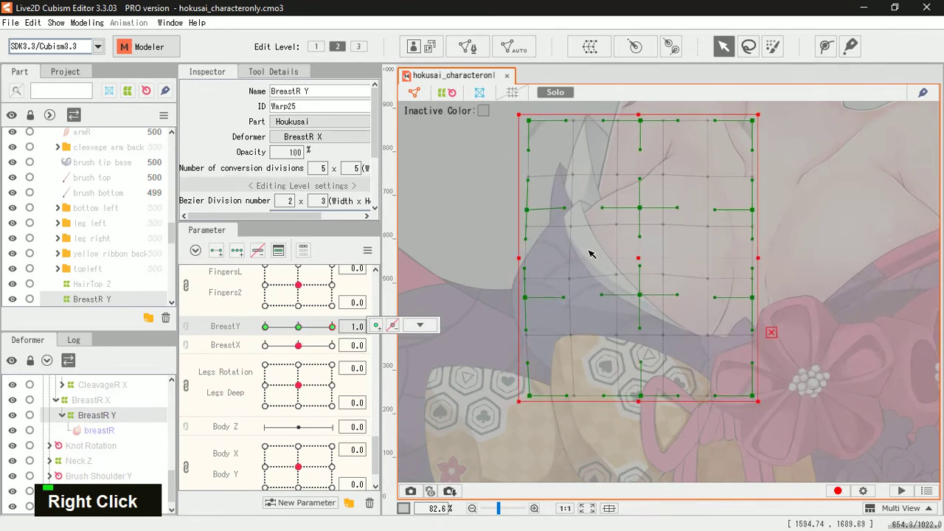
Step: Select the BreastR X deformer in Solo view and examine its grid at BreastX 1.0
{"action": "left_click", "coordinate": [611, 149]}
{"action": "left_click", "coordinate": [554, 92]}
{"action": "left_click", "coordinate": [555, 91]}
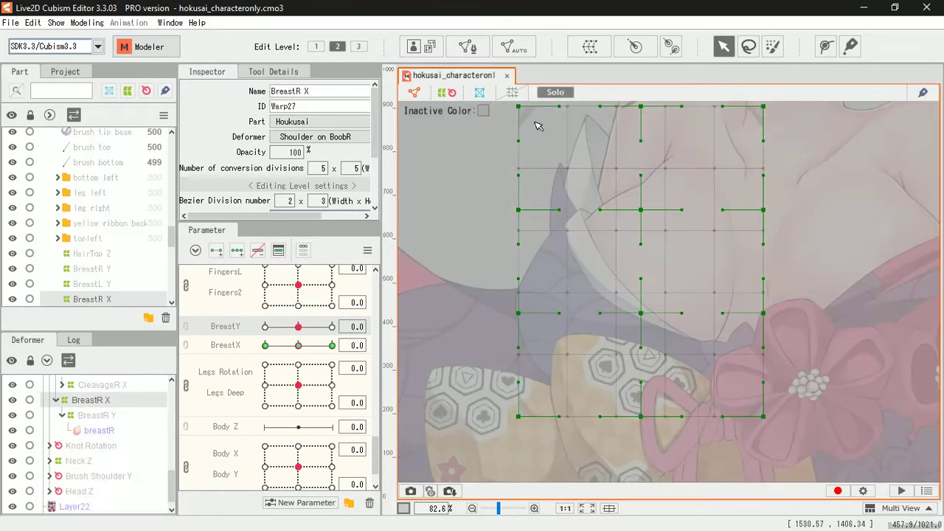
{"action": "left_click_drag", "start_coordinate": [298, 350], "coordinate": [336, 354]}
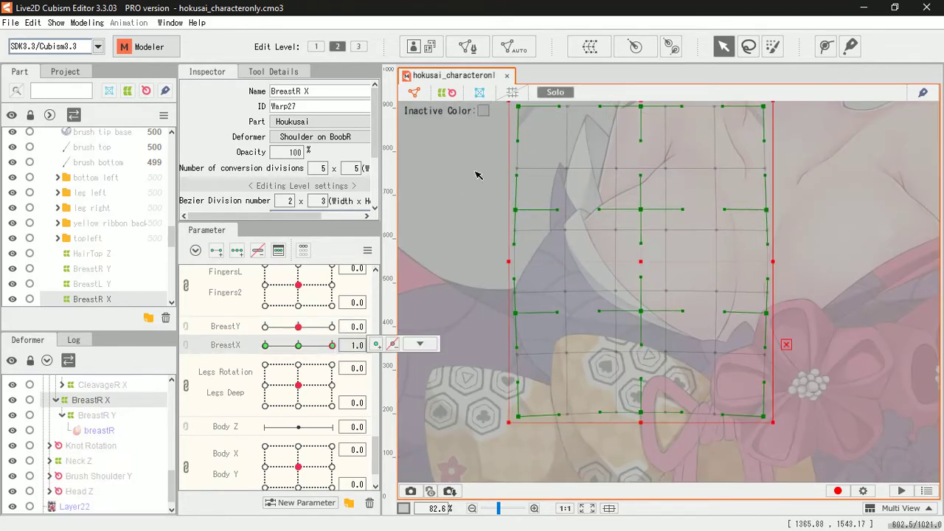
{"action": "scroll", "coordinate": [560, 185], "scroll_direction": "up", "scroll_amount": 2}
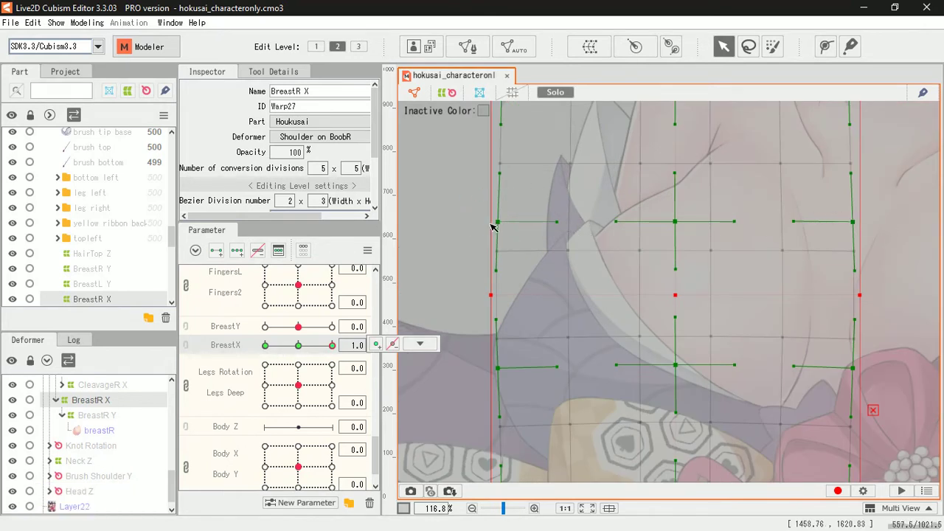
Step: Try pulling the BreastR X grid's outer upper-middle control point outward, undo it and reset BreastX to 0
{"action": "mouse_move", "coordinate": [499, 222]}
{"action": "left_mouse_down"}
{"action": "mouse_move", "coordinate": [481, 225]}
{"action": "mouse_move", "coordinate": [513, 228]}
{"action": "mouse_move", "coordinate": [487, 226]}
{"action": "left_mouse_up"}
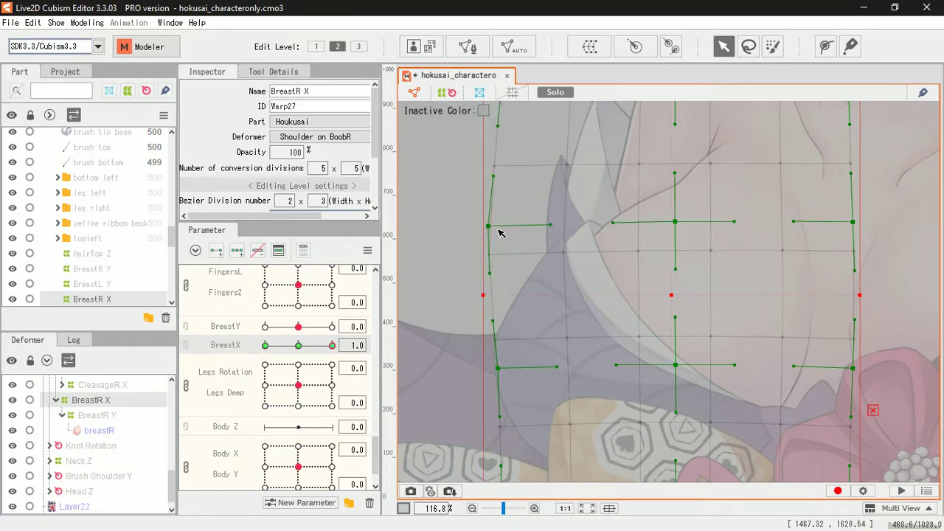
{"action": "key", "text": "ctrl+z"}
{"action": "right_click", "coordinate": [297, 350]}
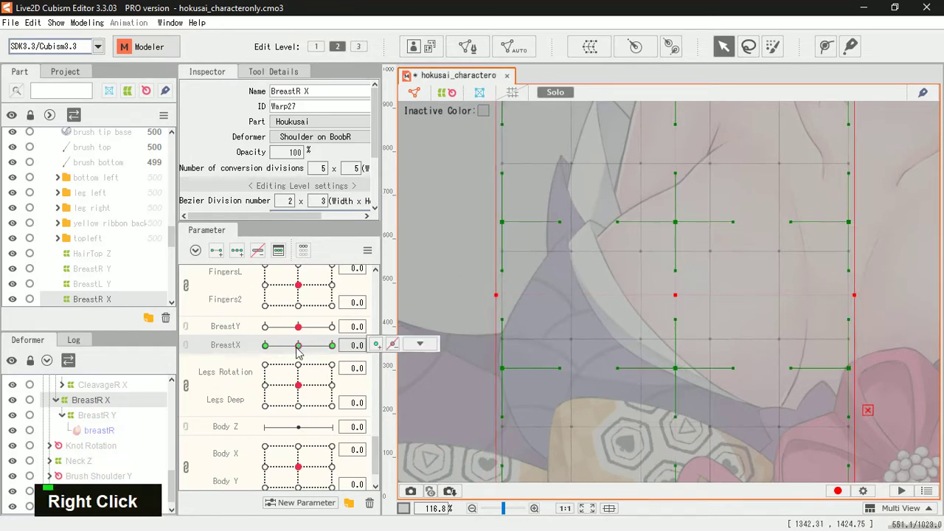
Step: Compare how the BreastR X grid reshapes the artwork at BreastX 1.0 and -1.0 in Solo view
{"action": "left_click_drag", "start_coordinate": [298, 356], "coordinate": [359, 345]}
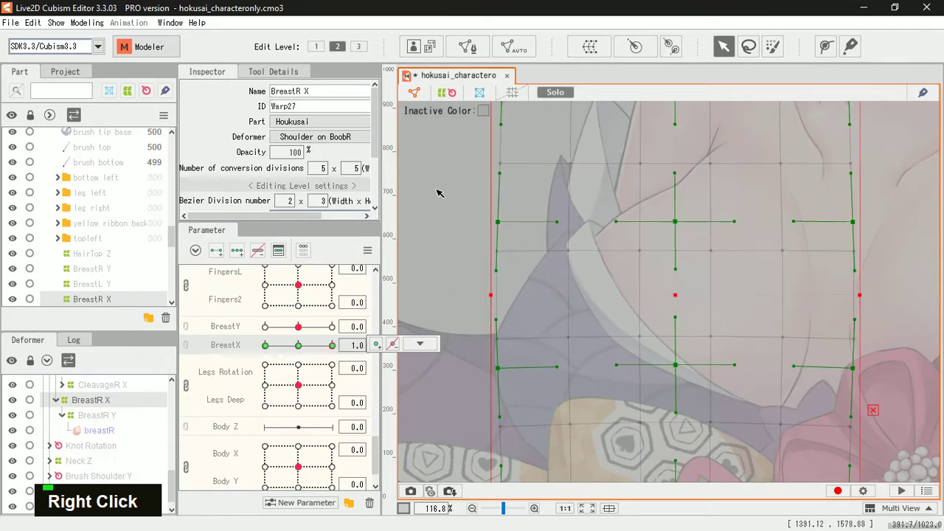
{"action": "scroll", "coordinate": [606, 290], "scroll_direction": "down", "scroll_amount": 3}
{"action": "scroll", "coordinate": [660, 305], "scroll_direction": "up", "scroll_amount": 2}
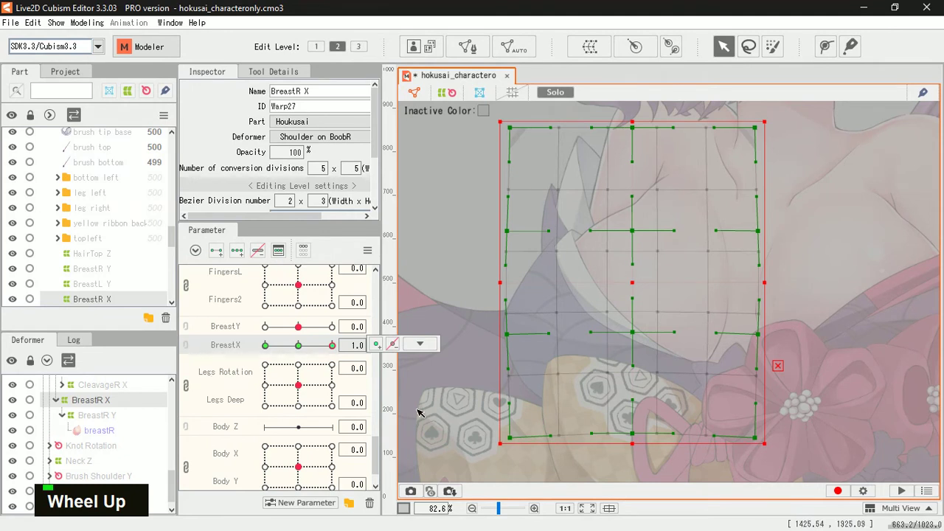
{"action": "right_click", "coordinate": [267, 346]}
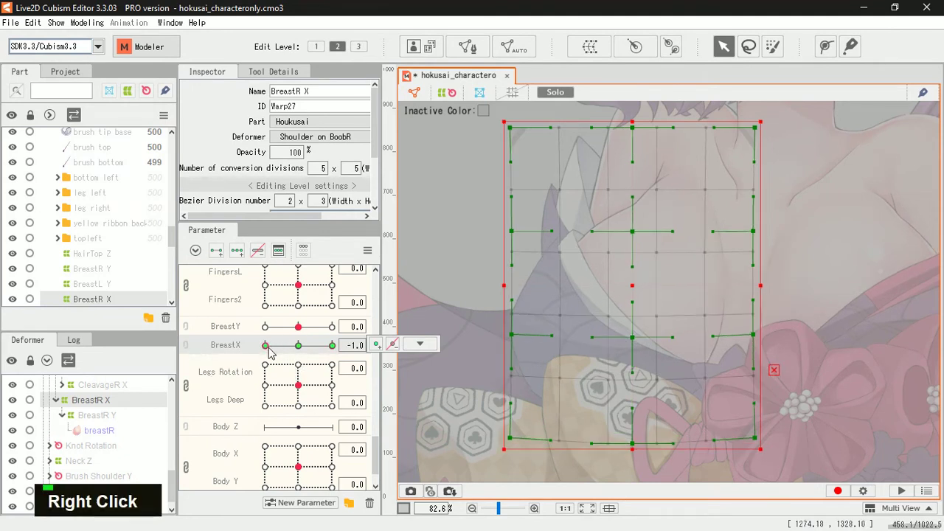
{"action": "left_click_drag", "start_coordinate": [302, 352], "coordinate": [249, 352]}
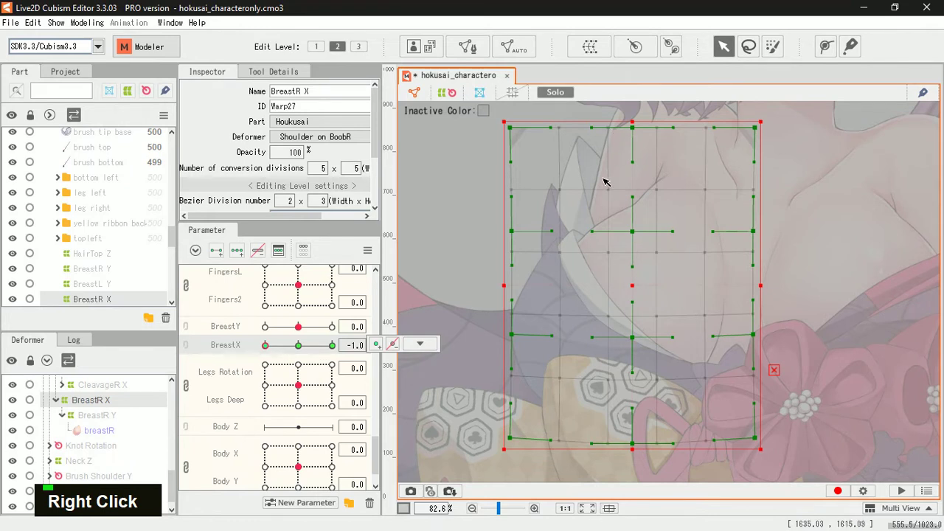
{"action": "scroll", "coordinate": [339, 345], "scroll_direction": "up", "scroll_amount": 4}
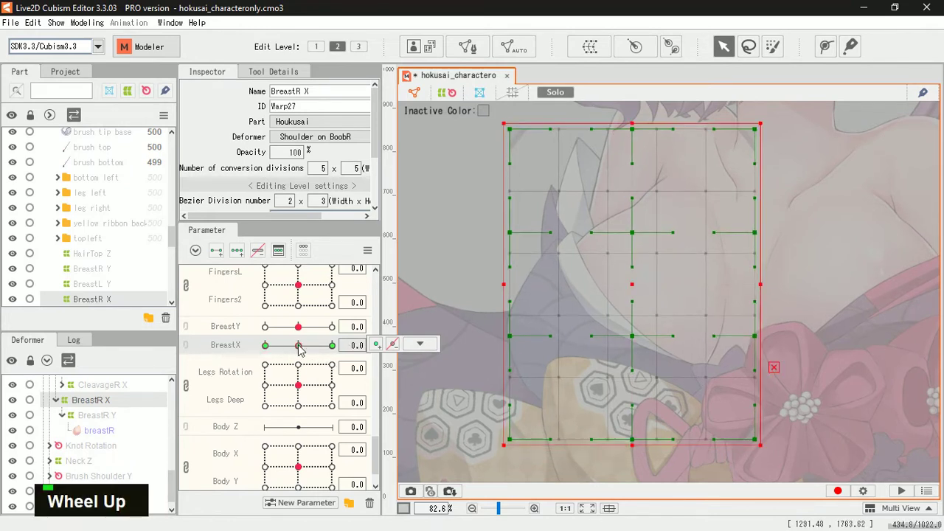
Step: Check the BreastR X grid at BreastX 0 against its shape at 1.0, finishing with BreastX at 0
{"action": "mouse_move", "coordinate": [295, 345]}
{"action": "left_mouse_down"}
{"action": "mouse_move", "coordinate": [276, 345]}
{"action": "mouse_move", "coordinate": [333, 343]}
{"action": "mouse_move", "coordinate": [298, 346]}
{"action": "left_mouse_up"}
{"action": "right_click", "coordinate": [298, 347]}
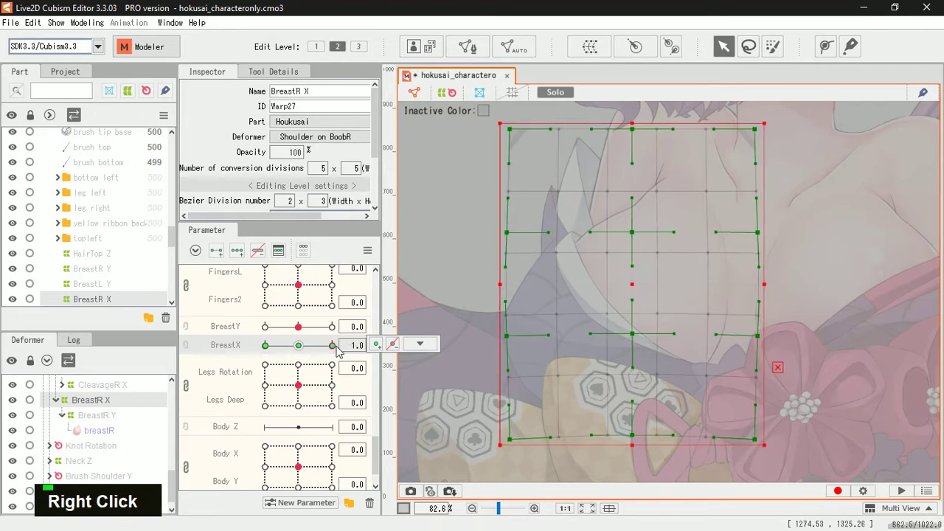
{"action": "right_click", "coordinate": [301, 351]}
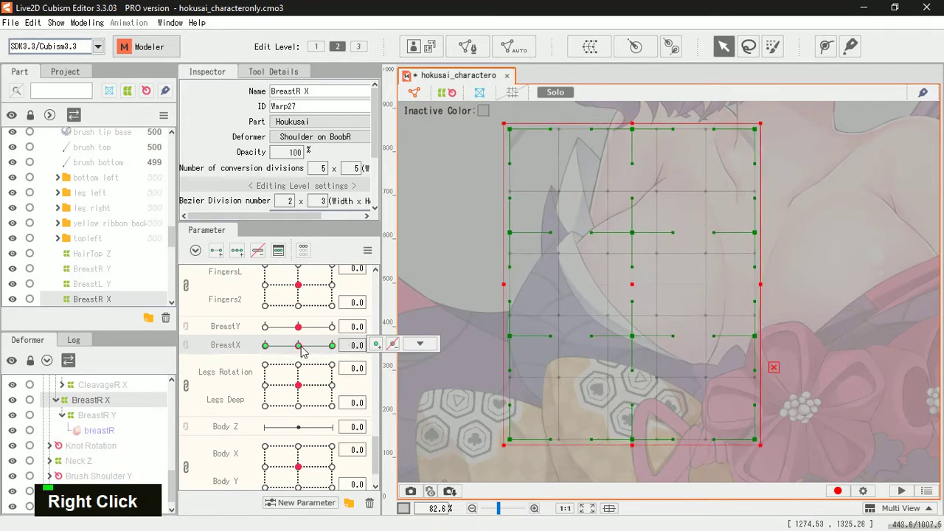
{"action": "scroll", "coordinate": [539, 276], "scroll_direction": "down", "scroll_amount": 1}
{"action": "scroll", "coordinate": [539, 275], "scroll_direction": "up", "scroll_amount": 1}
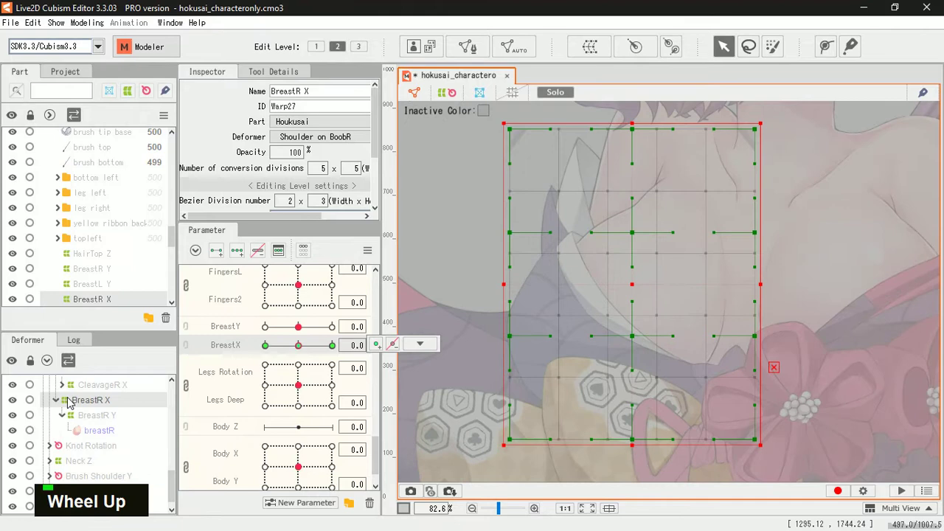
Step: Turn off Solo, link BreastY and BreastX into a combined parameter, and move it to about BreastY 0.5 and BreastX -0.5
{"action": "left_click", "coordinate": [552, 93]}
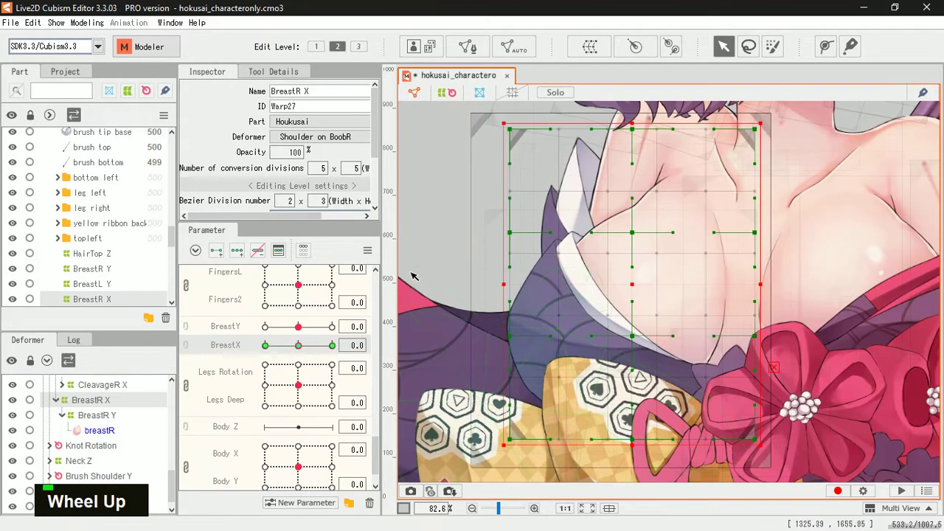
{"action": "left_click", "coordinate": [186, 328]}
{"action": "mouse_move", "coordinate": [310, 348]}
{"action": "left_mouse_down"}
{"action": "mouse_move", "coordinate": [295, 352]}
{"action": "mouse_move", "coordinate": [274, 337]}
{"action": "mouse_move", "coordinate": [300, 369]}
{"action": "mouse_move", "coordinate": [313, 339]}
{"action": "mouse_move", "coordinate": [291, 347]}
{"action": "mouse_move", "coordinate": [325, 336]}
{"action": "mouse_move", "coordinate": [270, 332]}
{"action": "mouse_move", "coordinate": [312, 331]}
{"action": "mouse_move", "coordinate": [299, 346]}
{"action": "mouse_move", "coordinate": [315, 357]}
{"action": "left_mouse_up"}
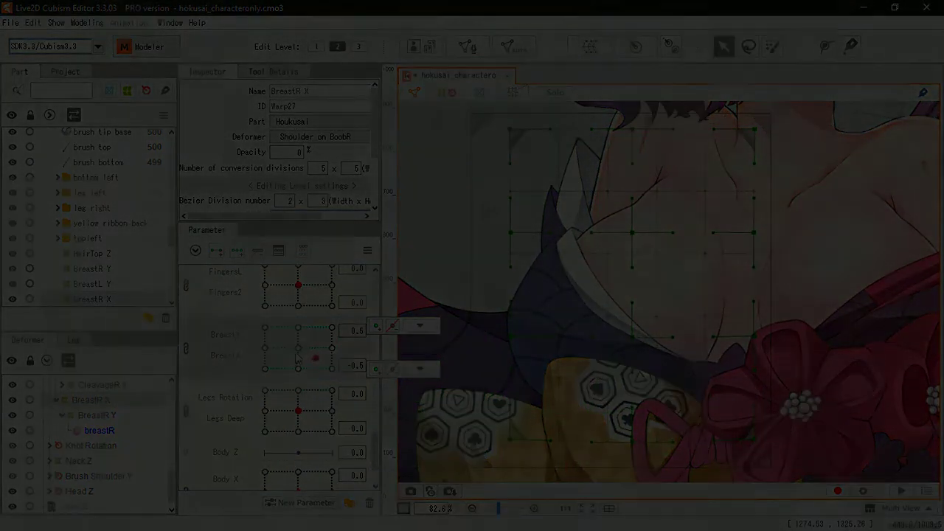